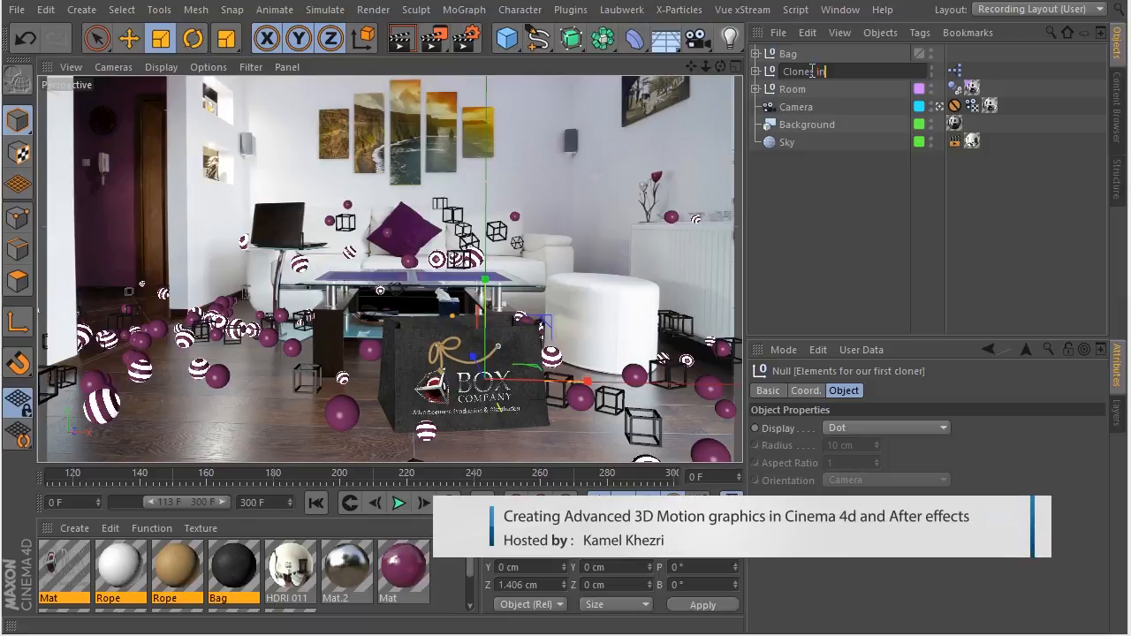
- Rename the null holding the first cloner's elements as Clones in the room
type("m")
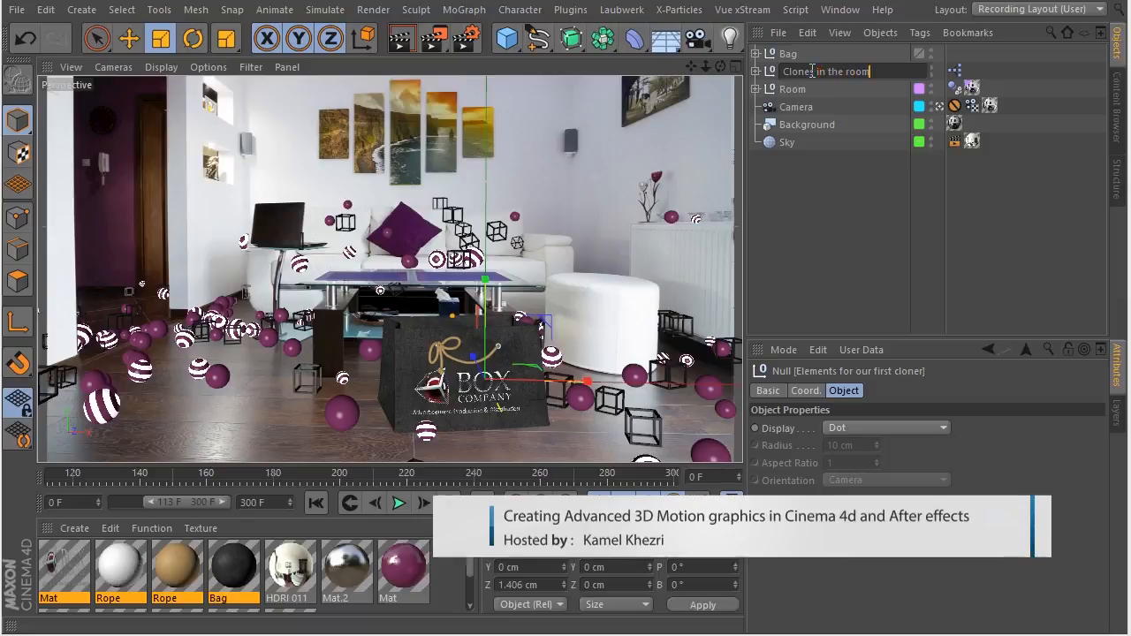
key("Return")
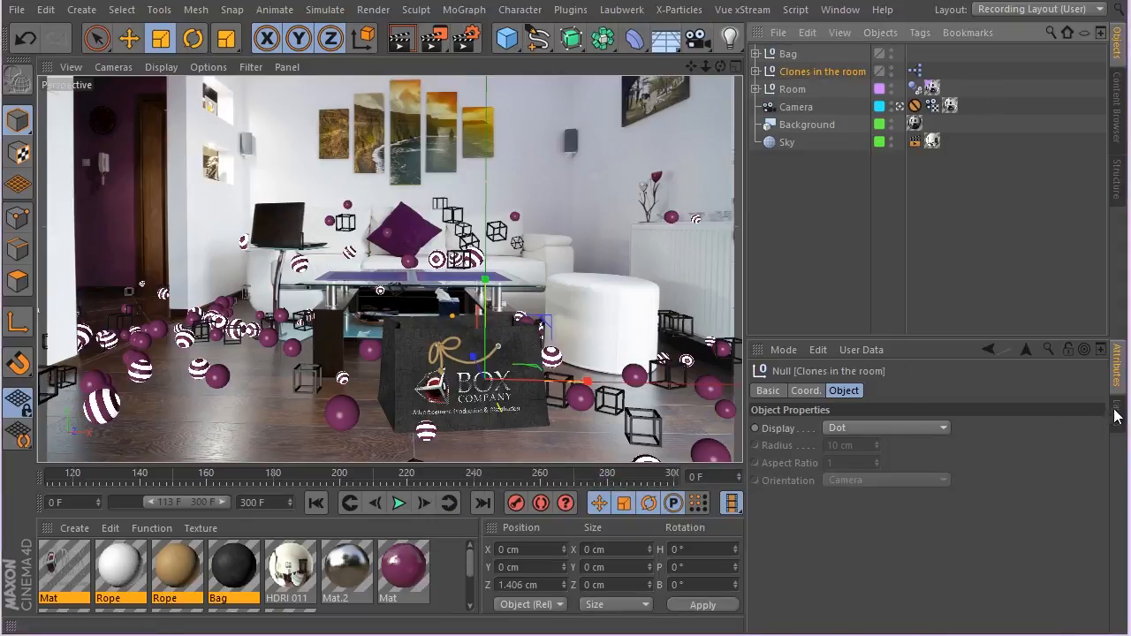
- Create a new layer and select the objects assigned to the existing orange layer
left_click(1115, 413)
double_click(817, 456)
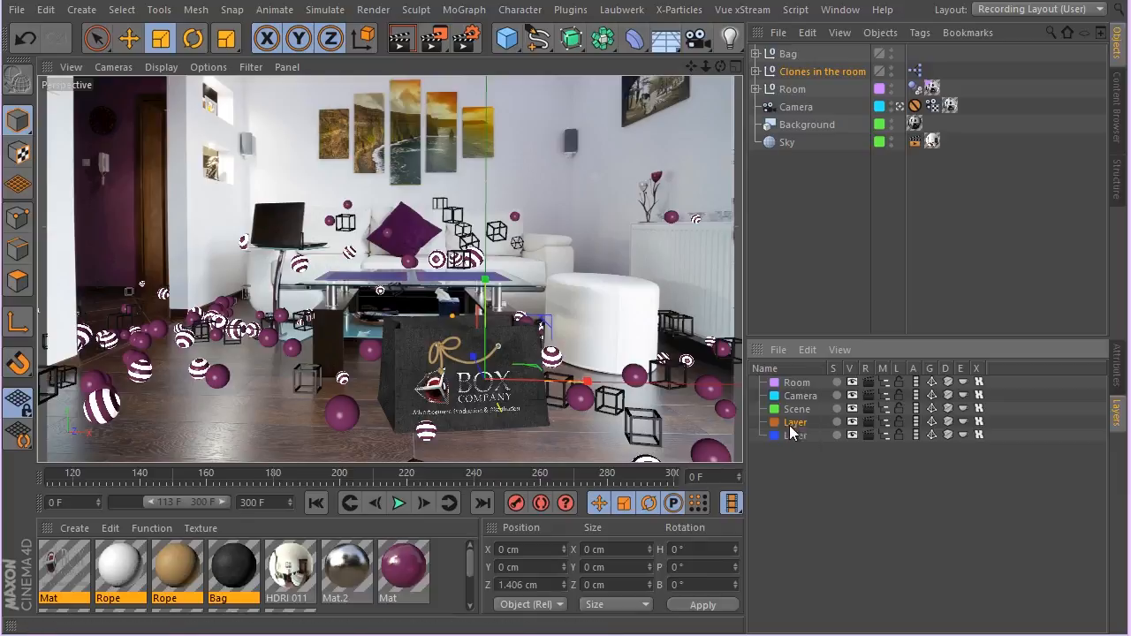
right_click(792, 431)
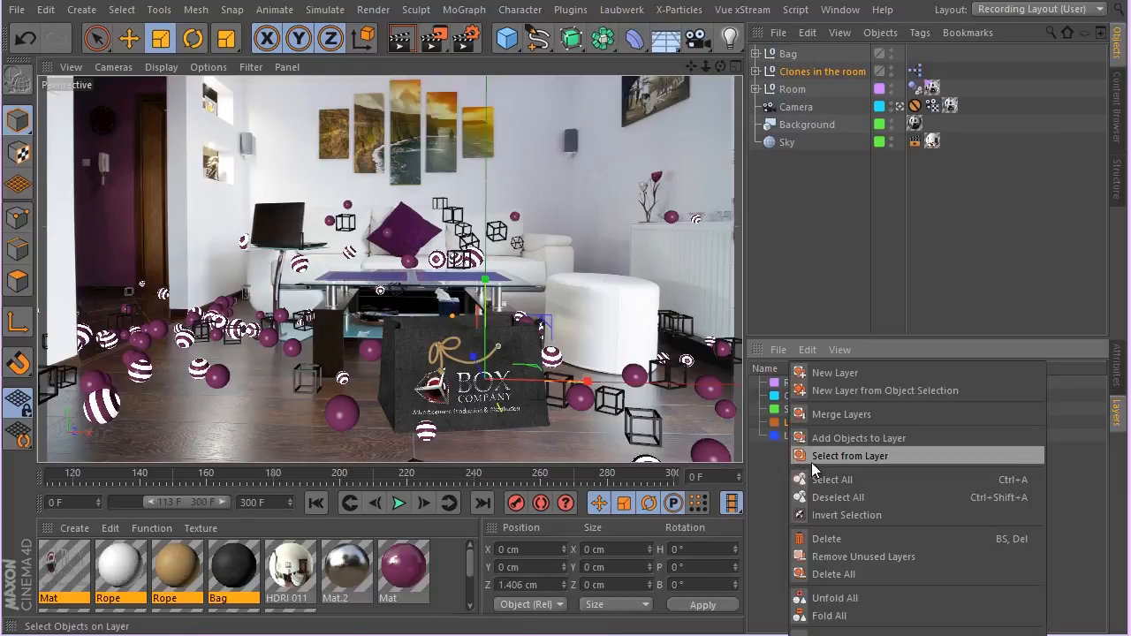
left_click(837, 456)
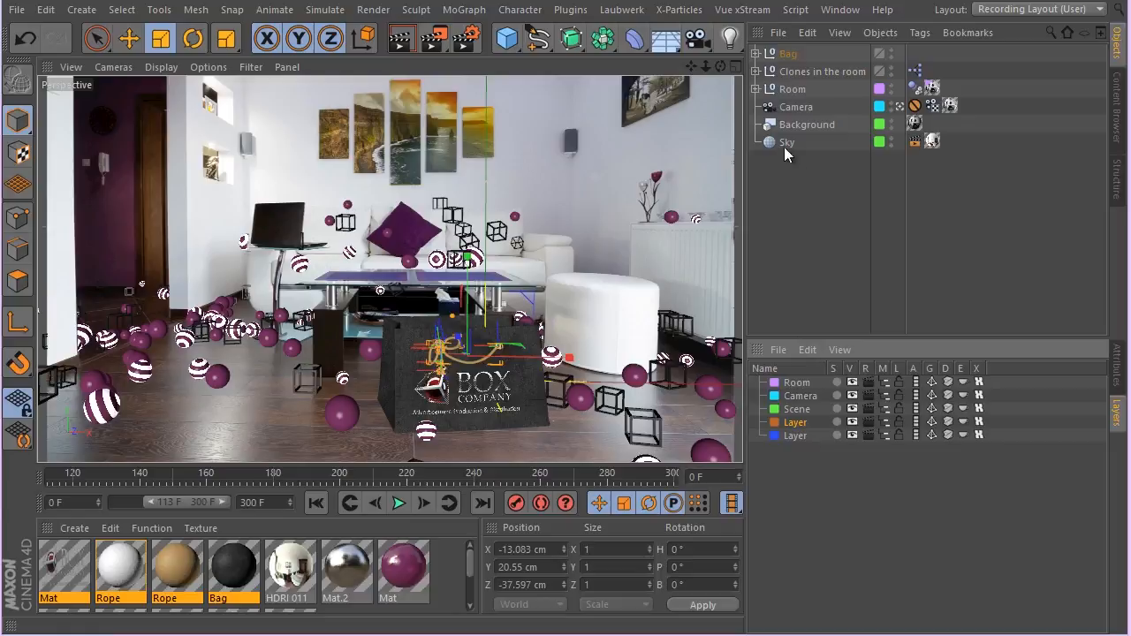
- Remove the Line03 rope object inside the Bag hierarchy from its orange layer
left_click(756, 53)
left_click(766, 71)
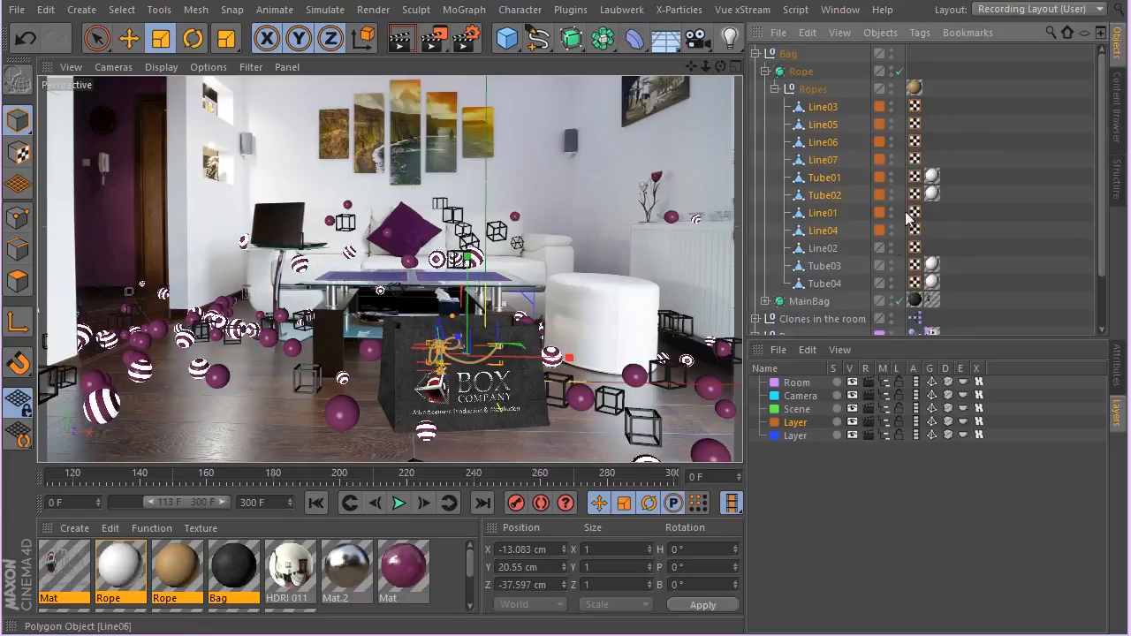
right_click(881, 108)
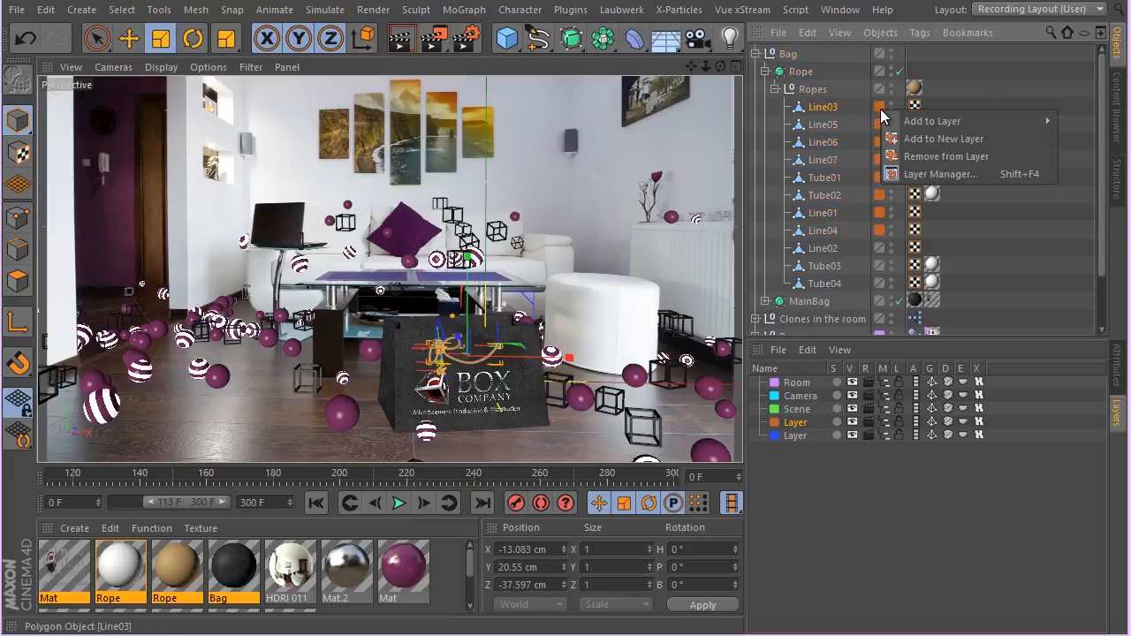
left_click(920, 156)
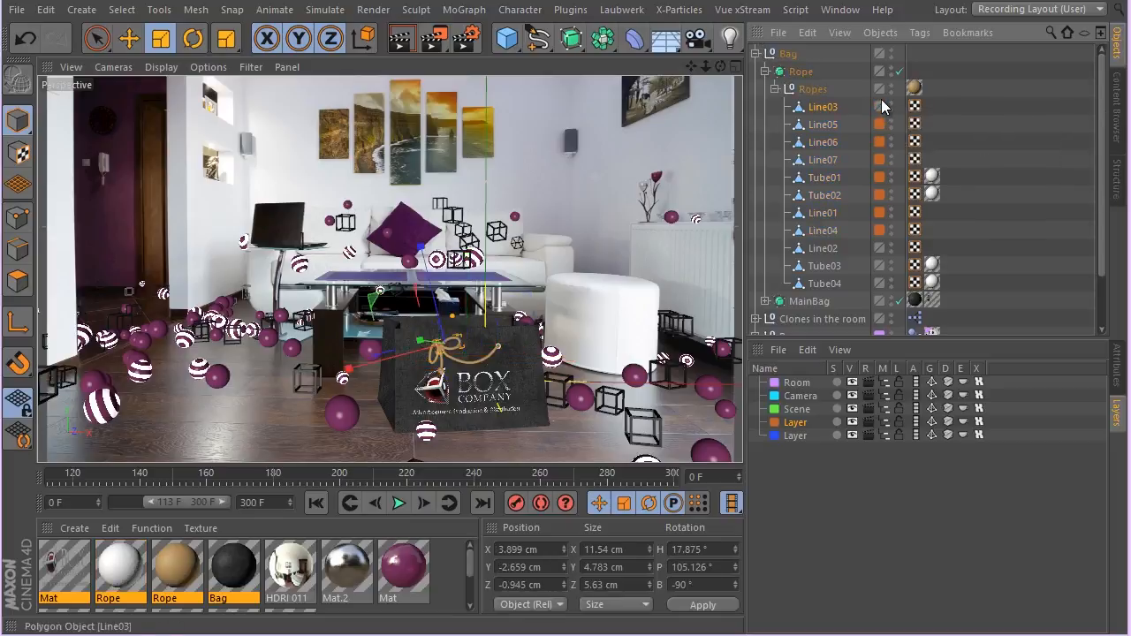
left_click(766, 72)
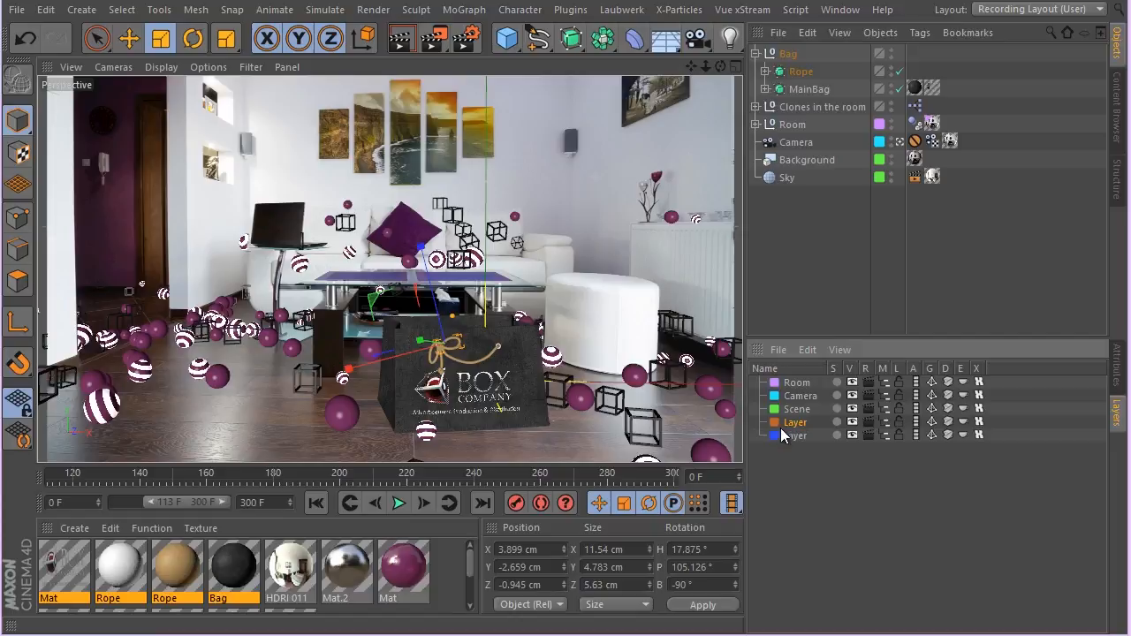
- Delete the spare blue layer and recolour the orange layer dark purple with a hue of 310°
key("Delete")
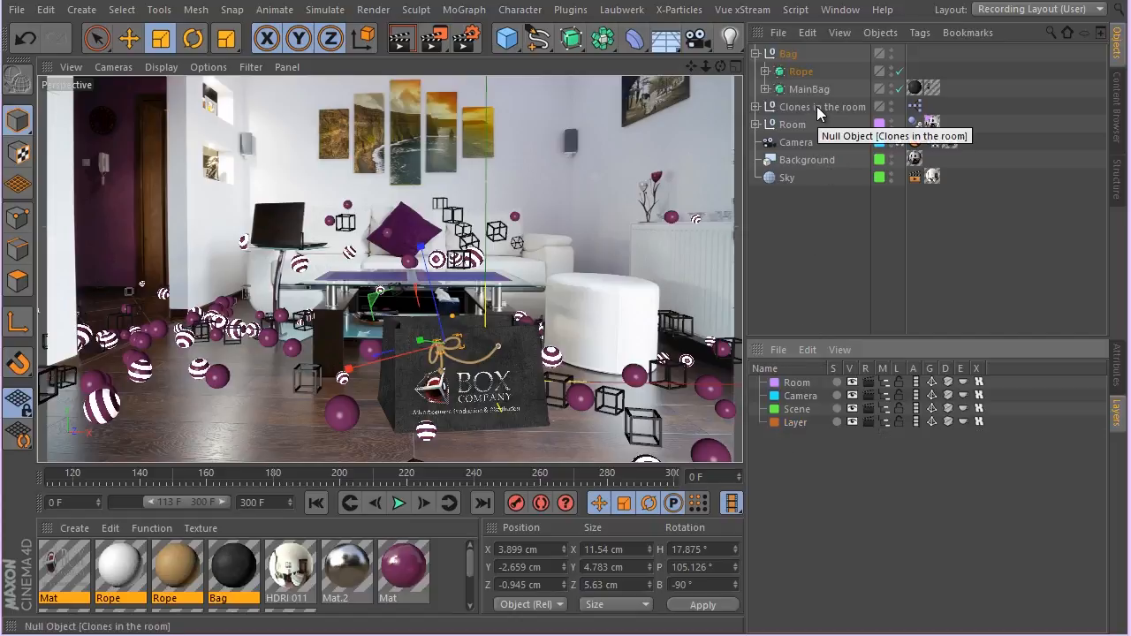
double_click(773, 423)
left_click_drag(840, 357, 866, 358)
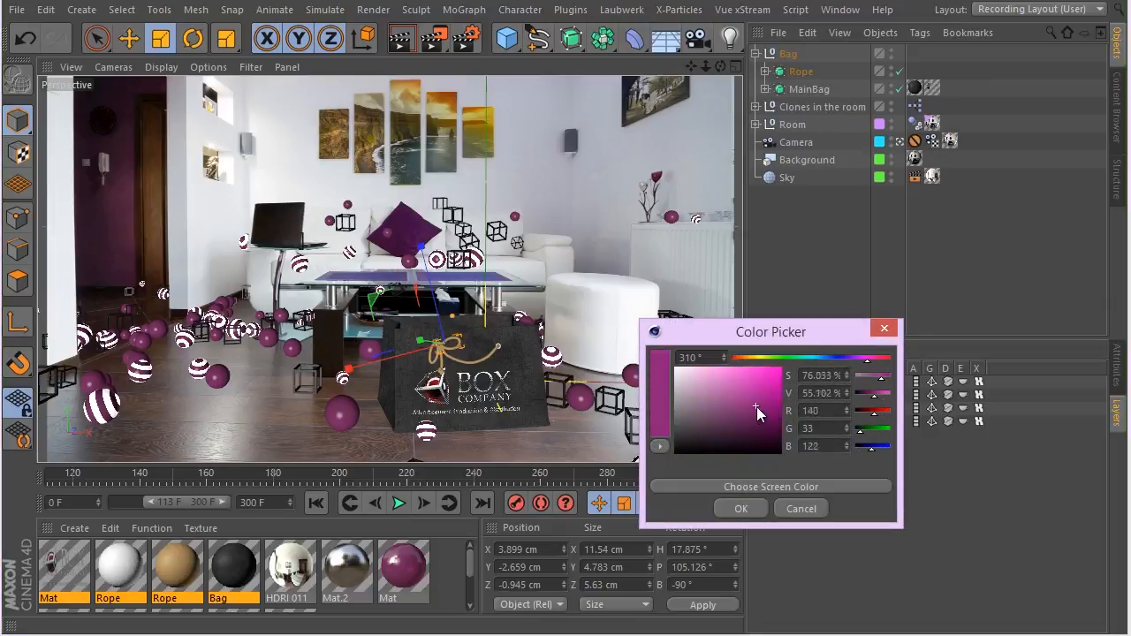
mouse_move(757, 407)
left_mouse_down()
mouse_move(711, 423)
mouse_move(720, 398)
mouse_move(730, 434)
left_mouse_up()
left_click(734, 509)
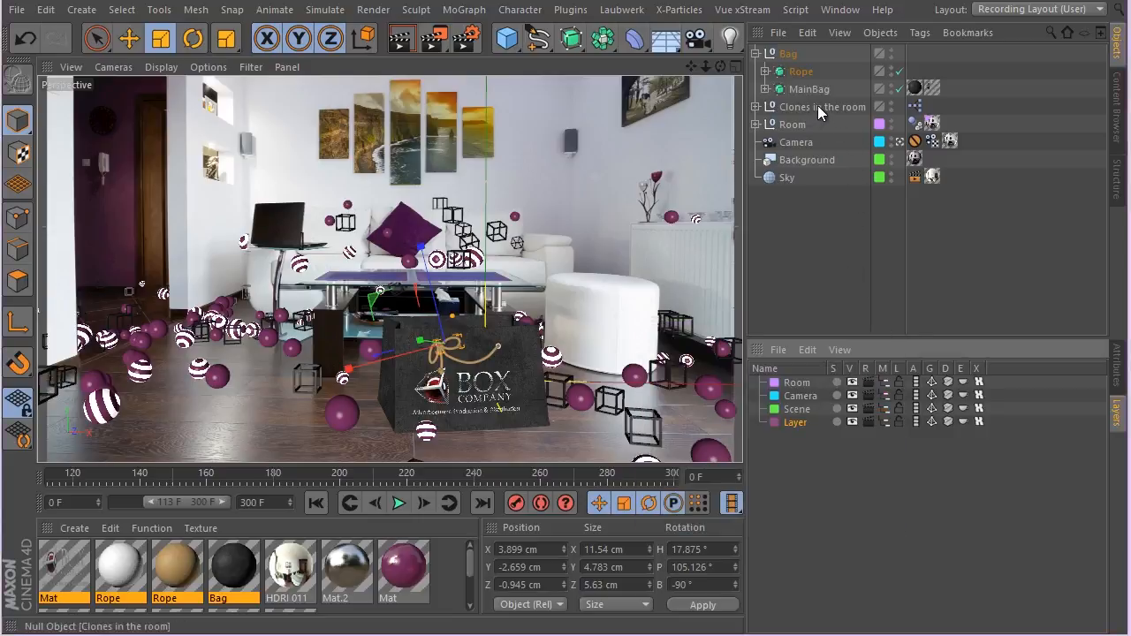
- Name the purple layer Clones in the room and assign the matching null with its children to it
double_click(796, 422)
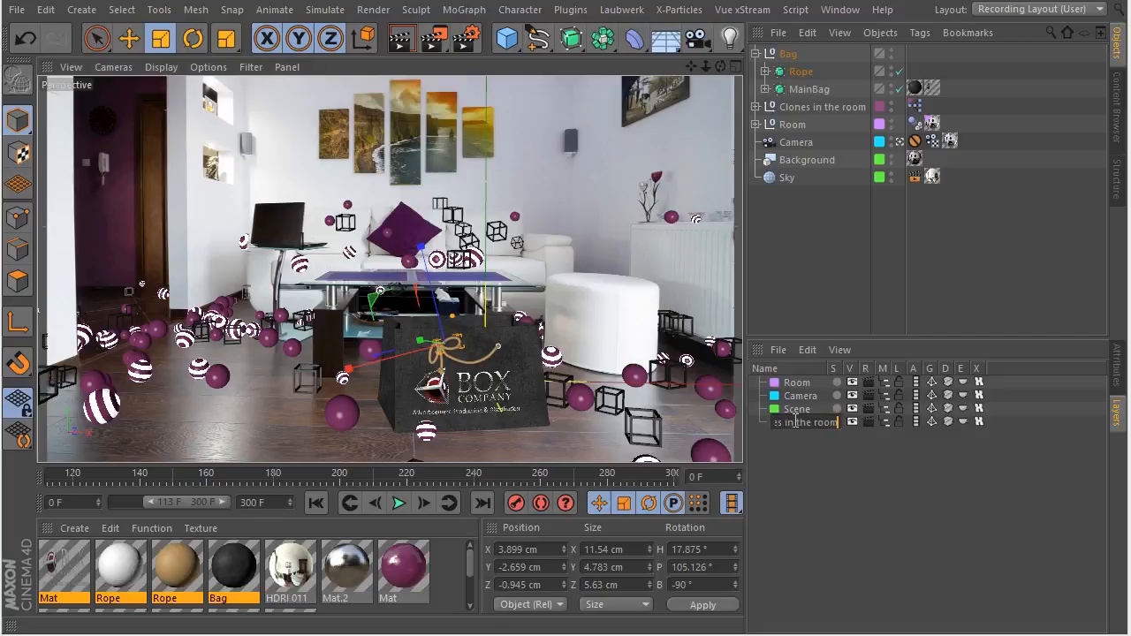
key("Return")
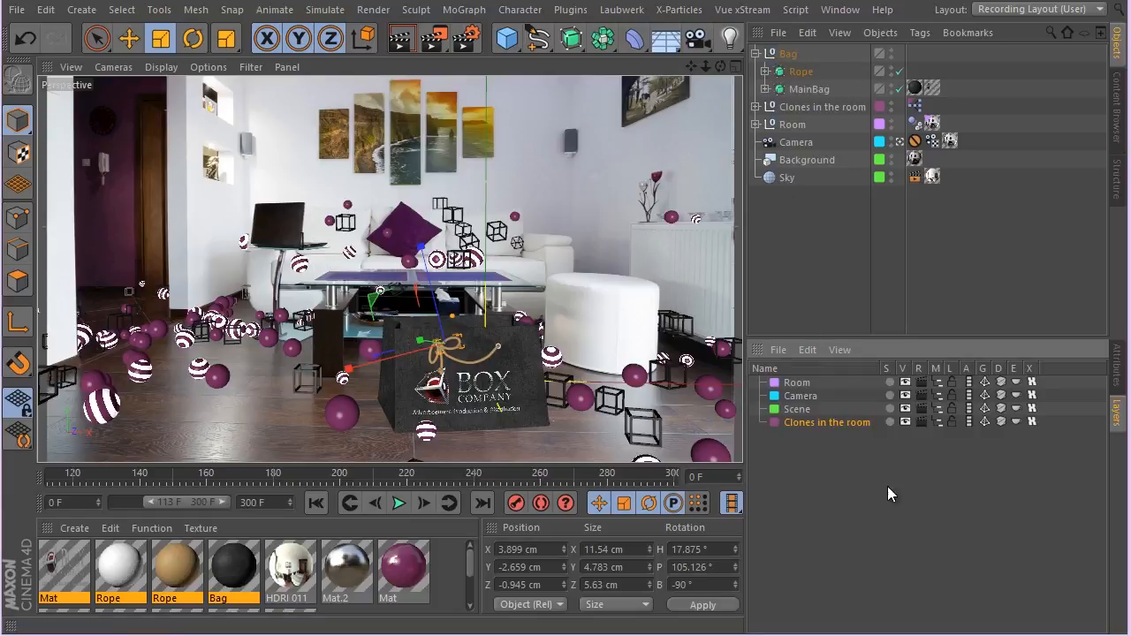
- Create another layer and set its colour to black
double_click(787, 447)
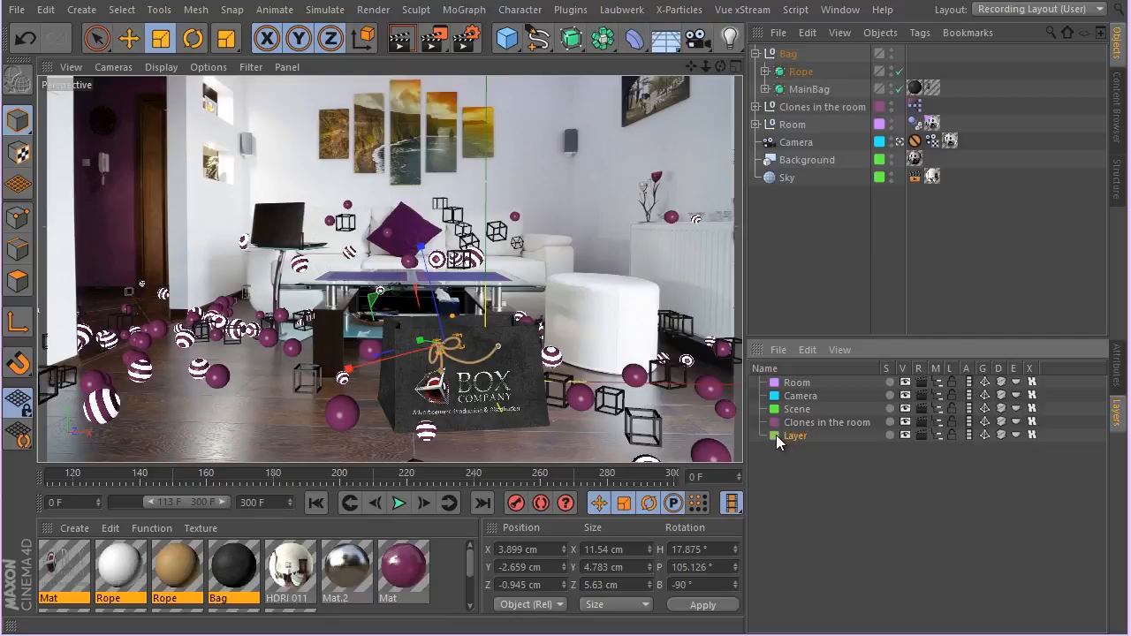
double_click(774, 436)
left_click_drag(688, 449, 670, 477)
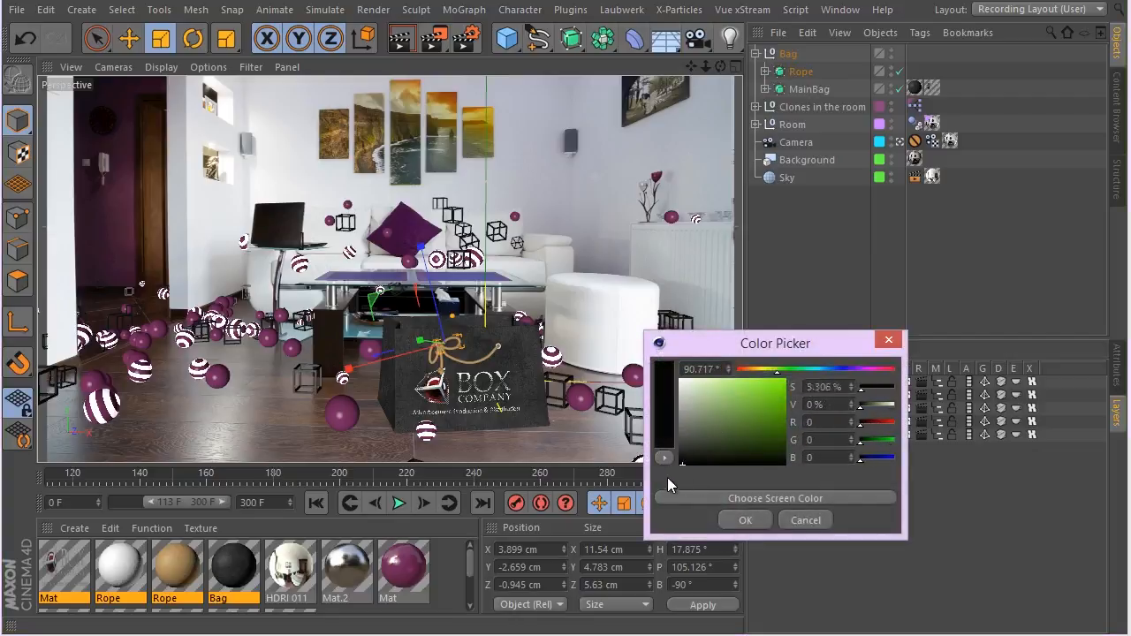
left_click(744, 522)
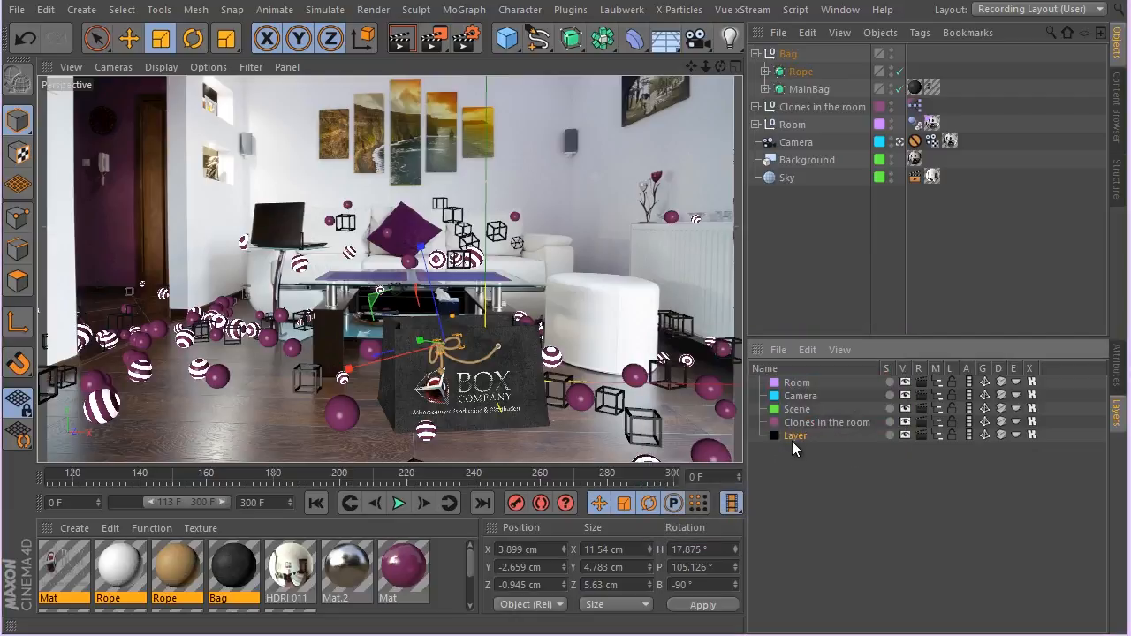
- Rename the black layer as Bag and assign the Bag null with its children to it
double_click(794, 437)
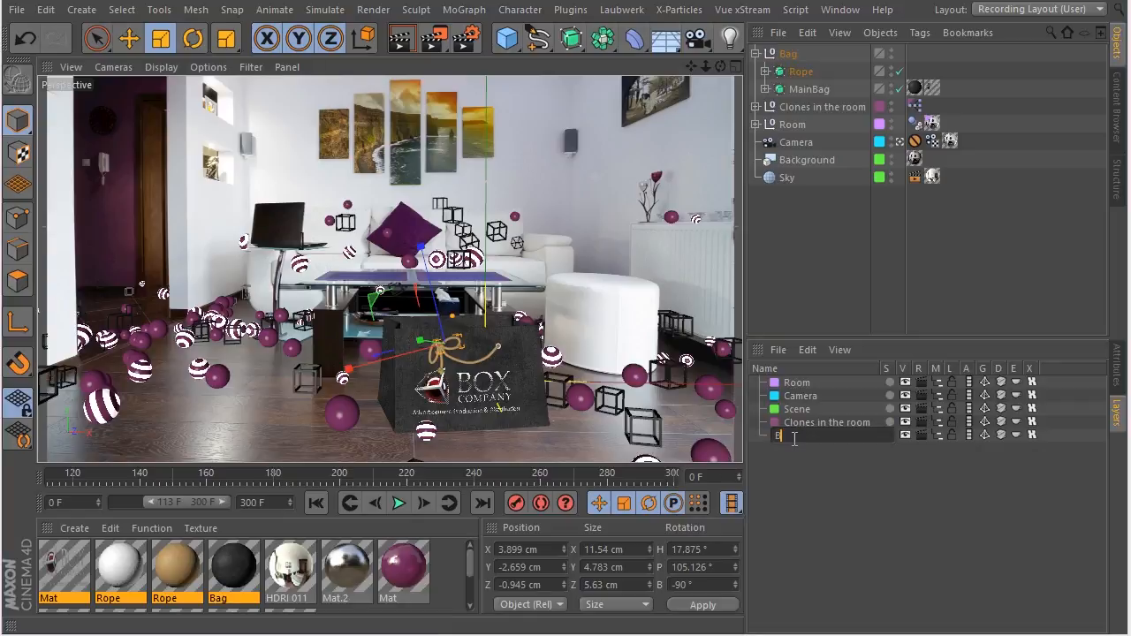
key("Return")
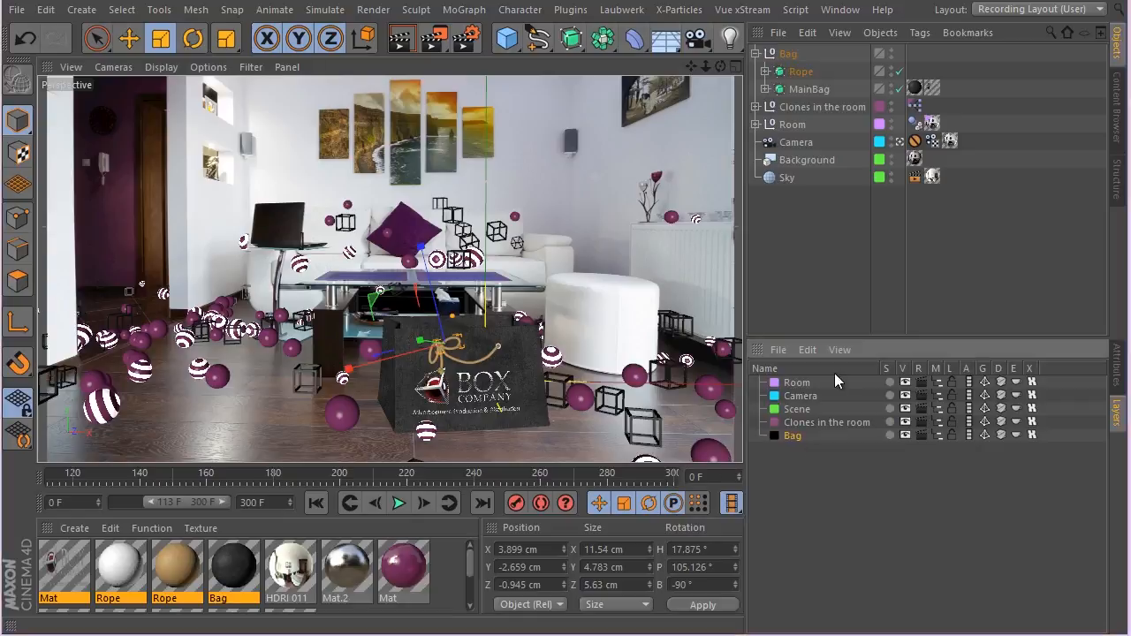
left_click_drag(787, 54, 779, 436)
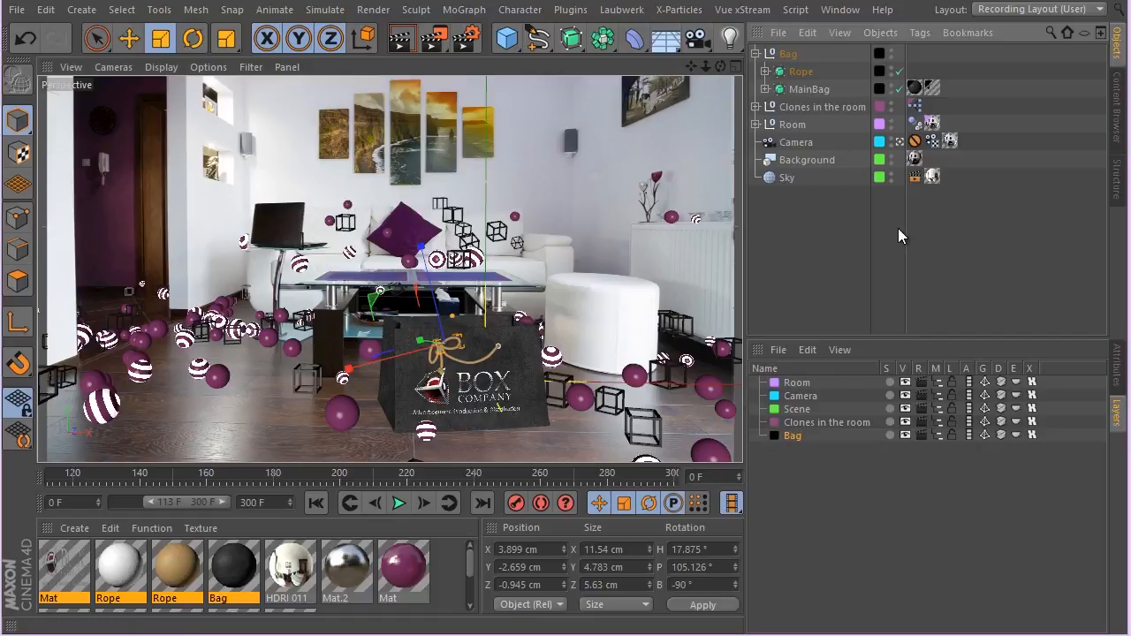
left_click(824, 266)
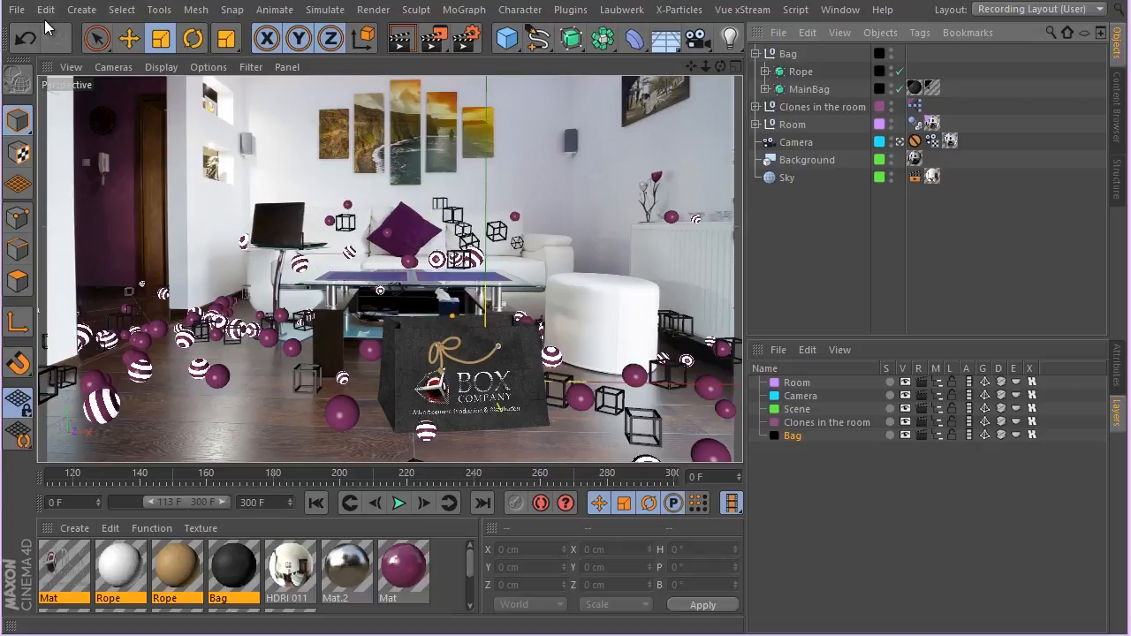
- Save the project
left_click(17, 10)
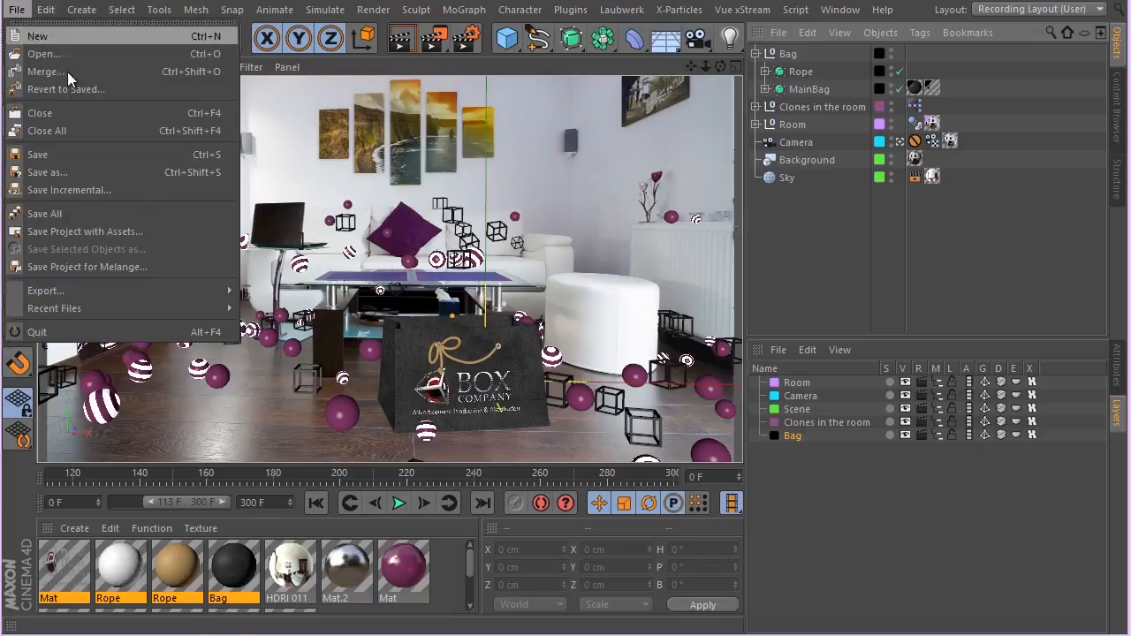
left_click(129, 156)
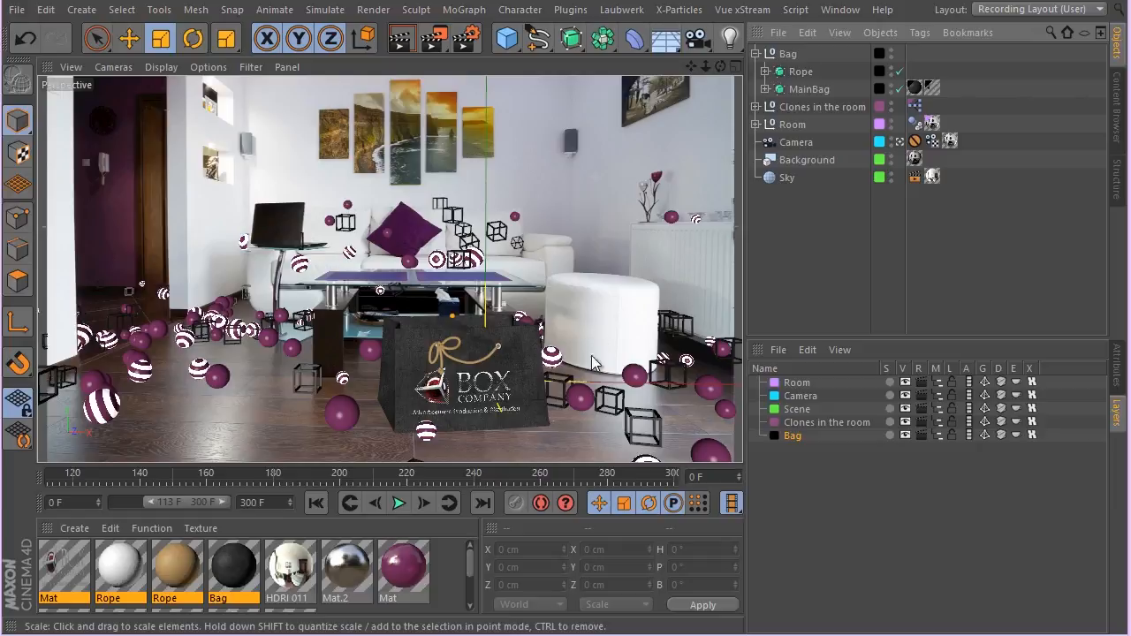
- Duplicate the Cube and Sphere from the Cloner inside Clones in the room to the top level of the hierarchy
left_click(757, 107)
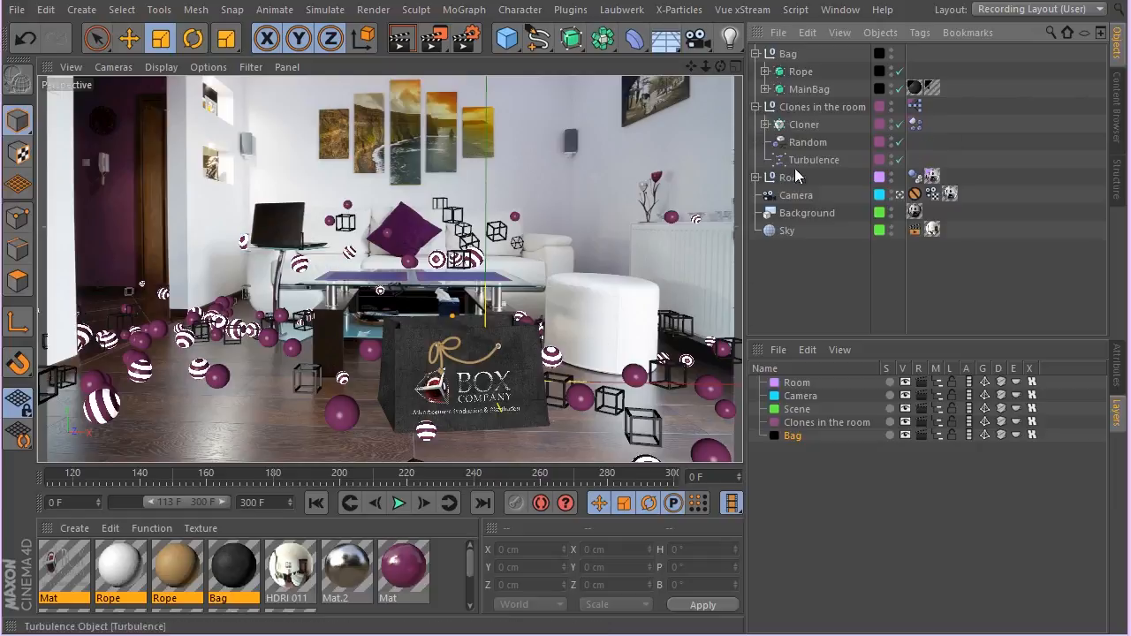
left_click(766, 124)
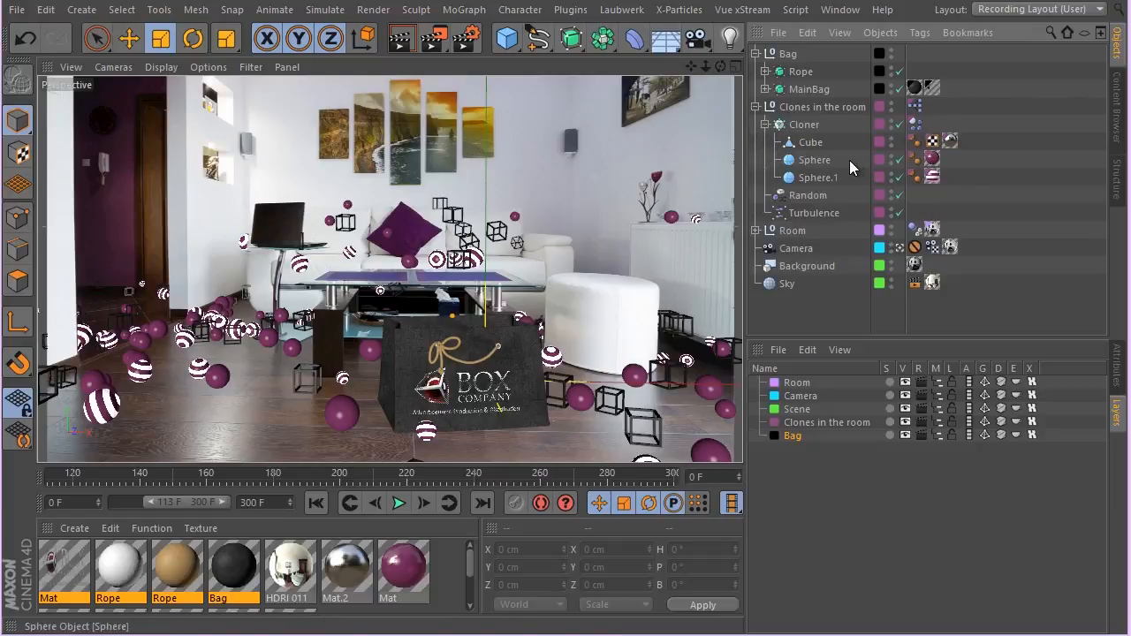
left_click(822, 161)
left_click(806, 143, "ctrl")
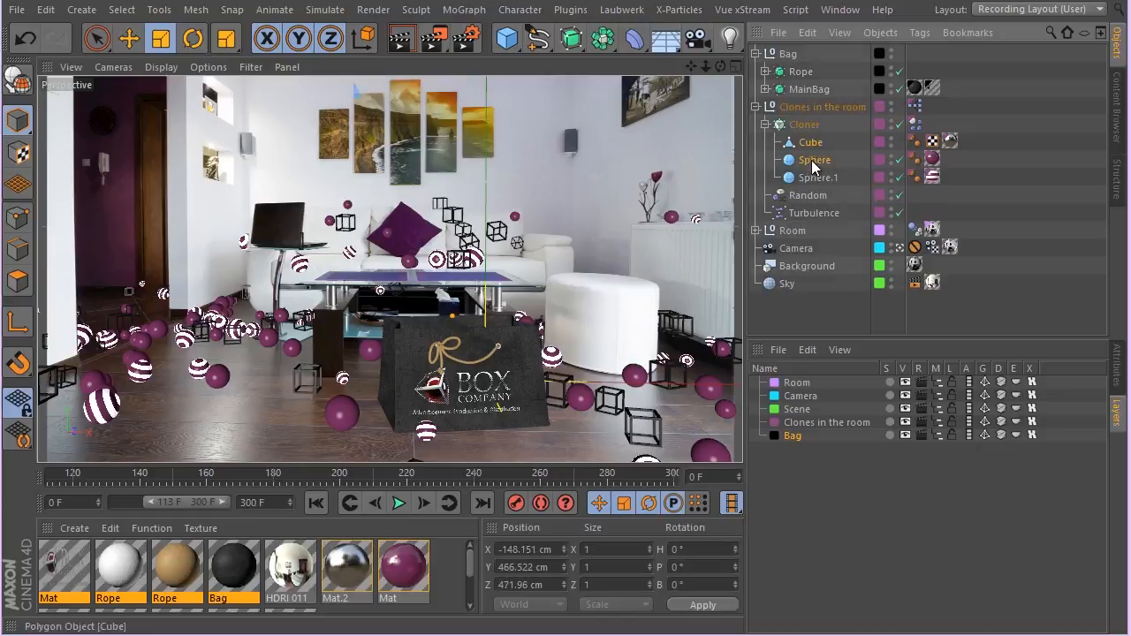
left_click_drag(805, 159, 807, 55, "ctrl")
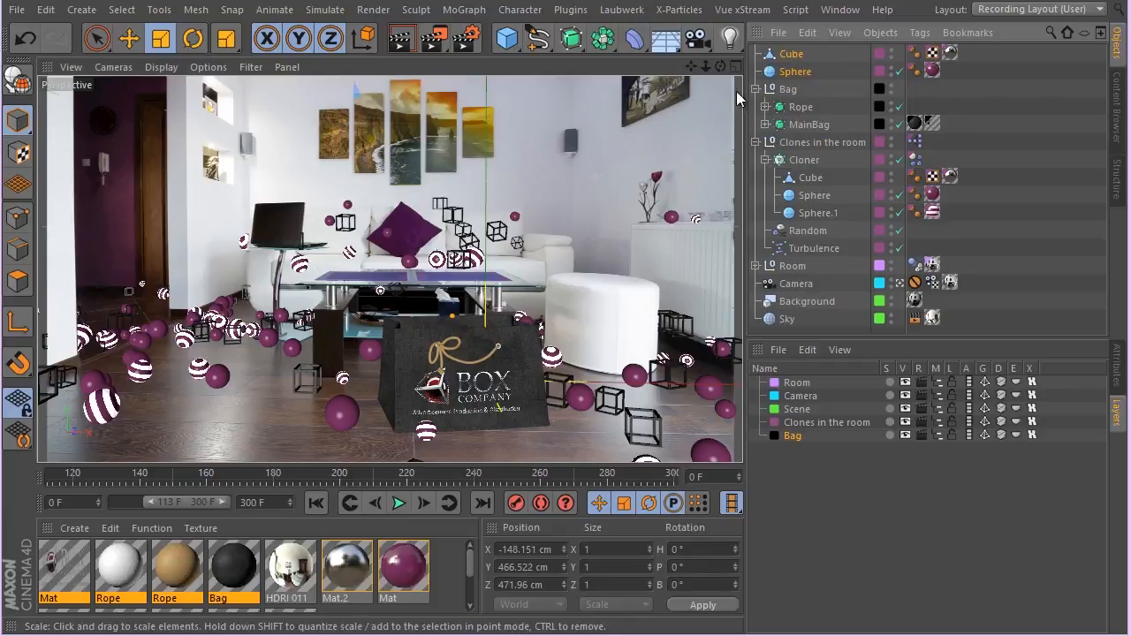
- Transfer the duplicated Cube and Sphere through the clipboard into the other open project containing only the bag
left_click(808, 33)
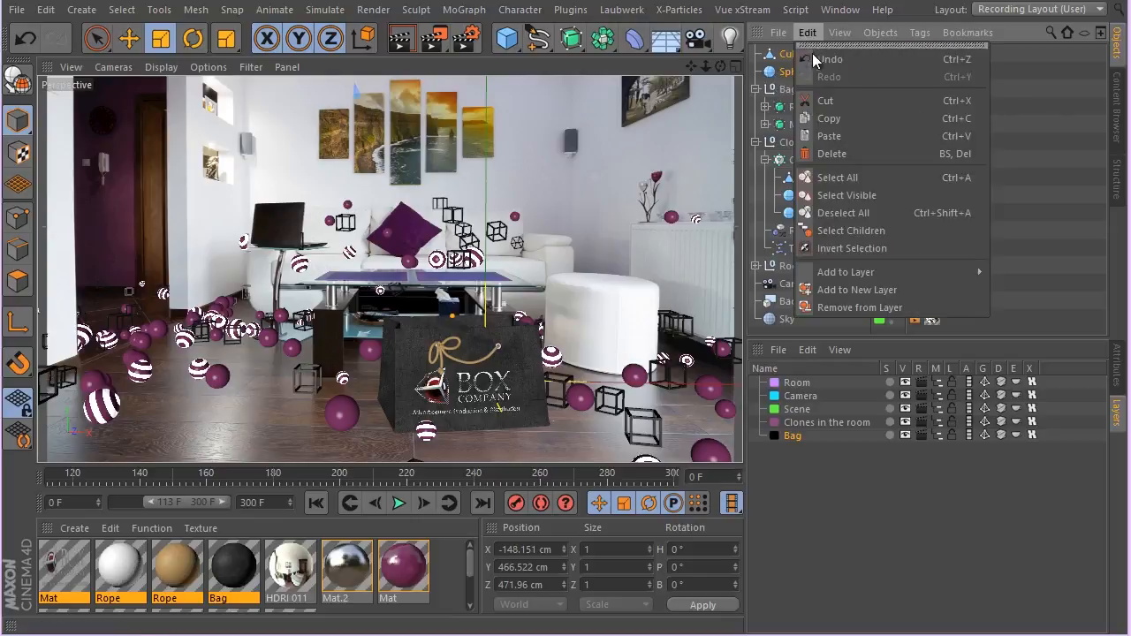
left_click(883, 100)
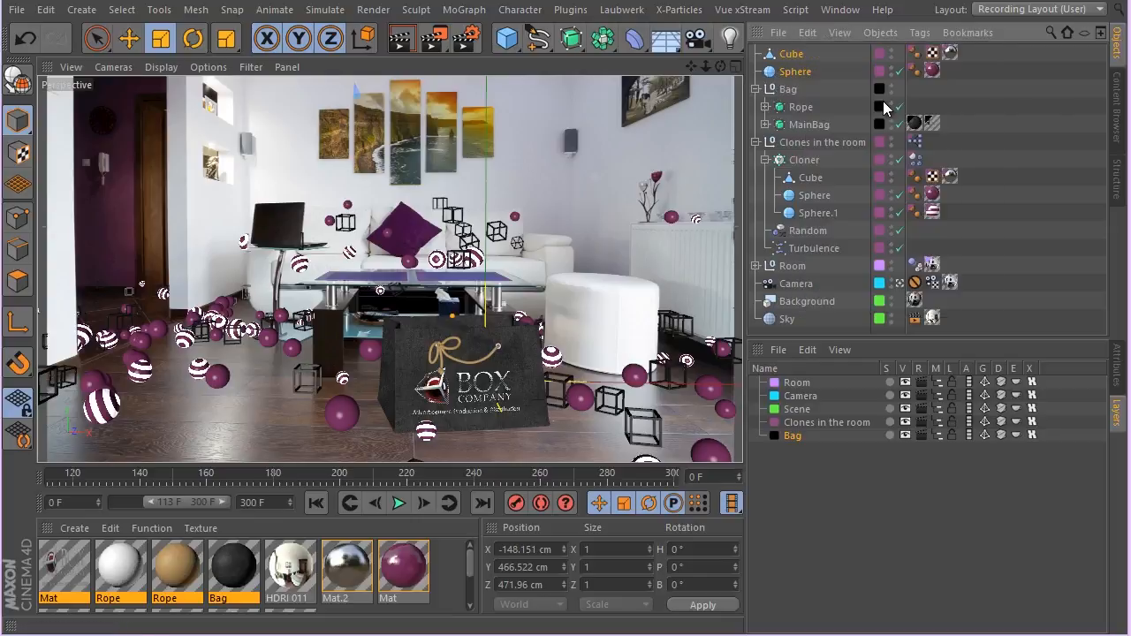
left_click(840, 10)
left_click(860, 390)
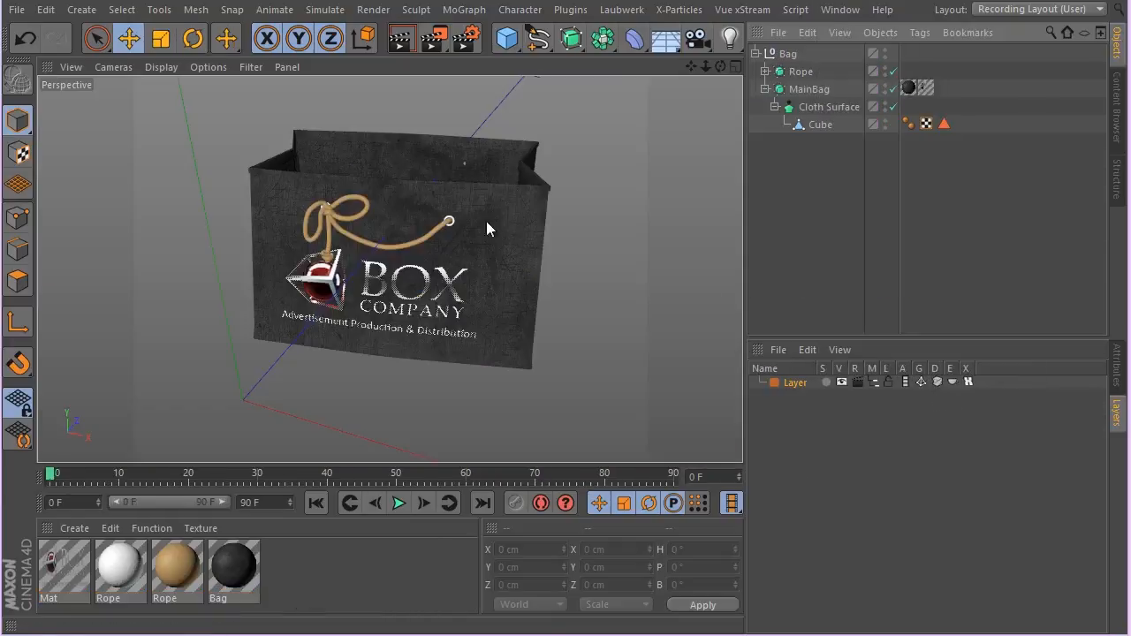
left_click(45, 9)
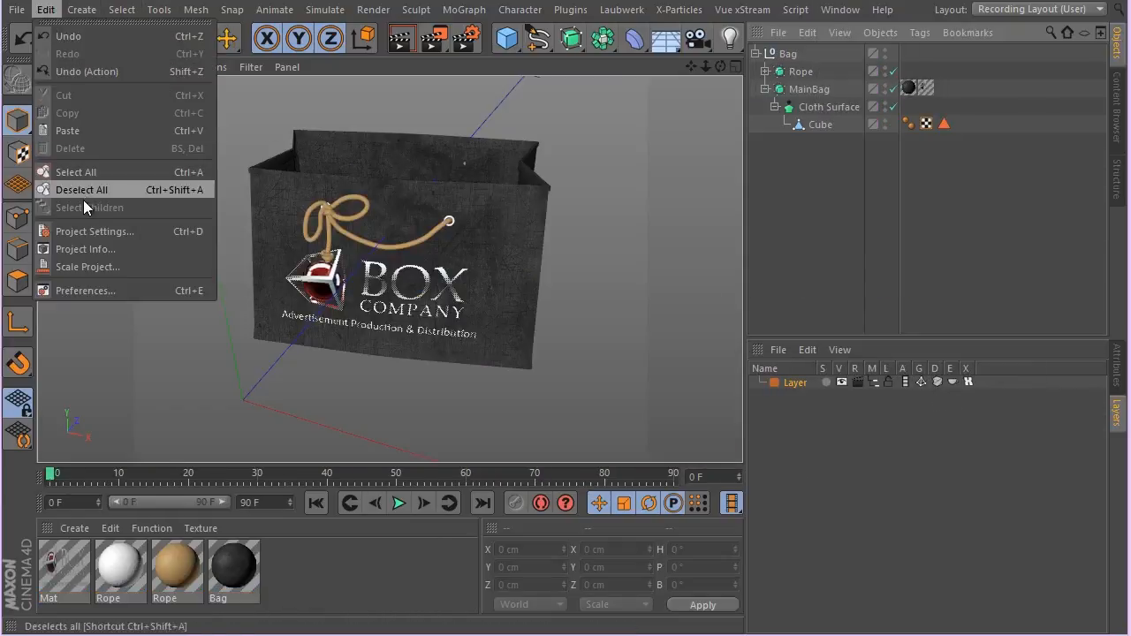
left_click(114, 130)
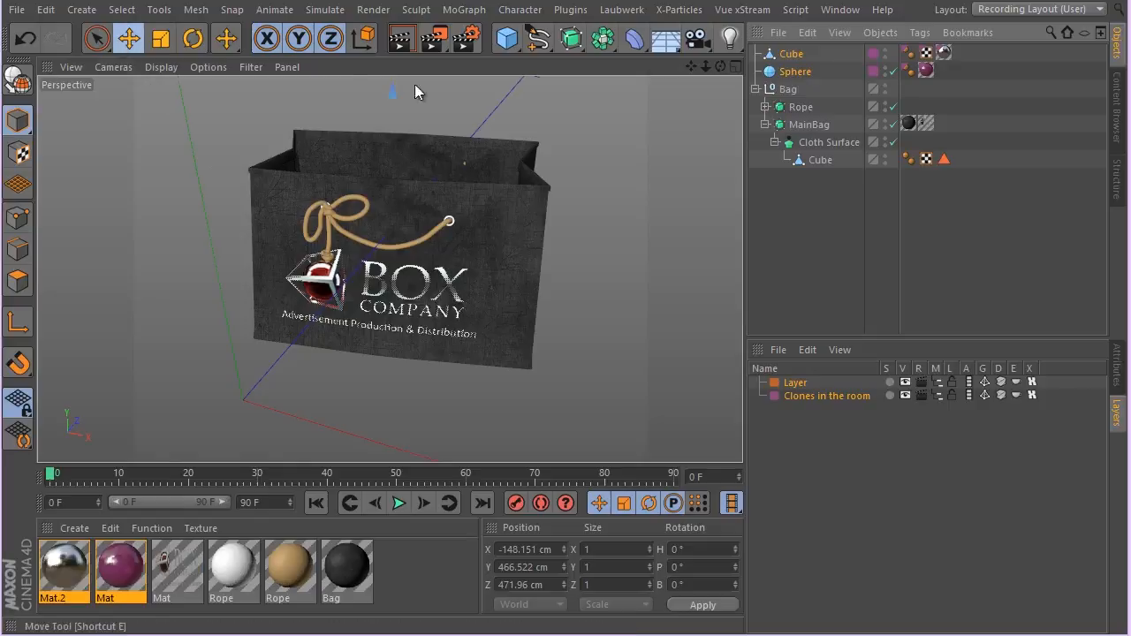
- Set the X, Y and Z positions of the pasted Cube and Sphere to 0 cm
left_click(1117, 370)
left_click(803, 391)
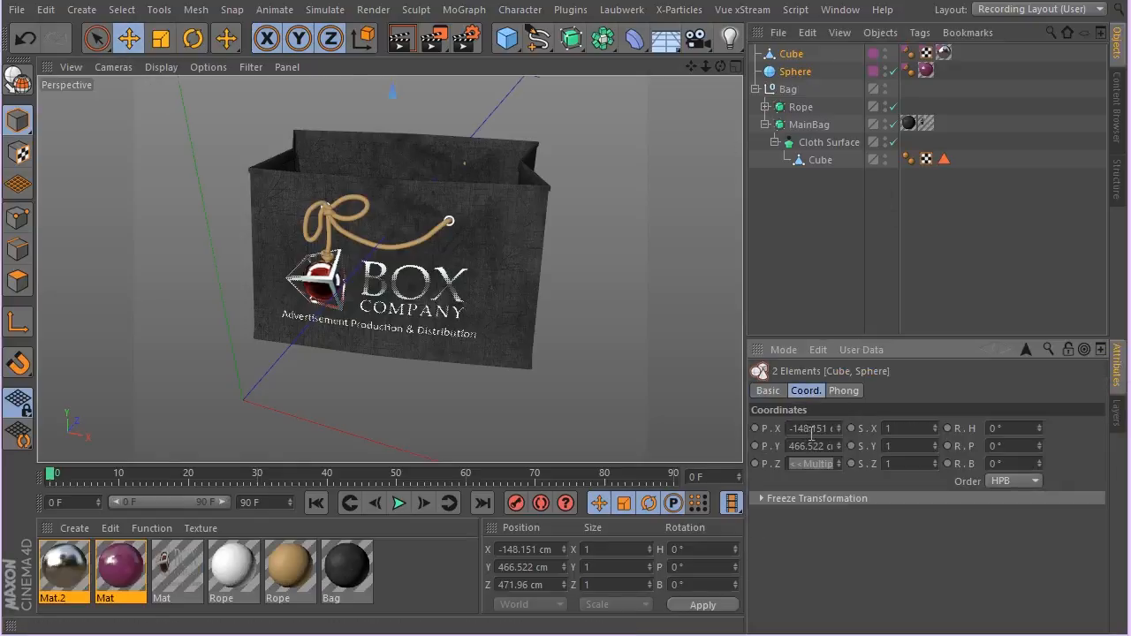
left_click(817, 428)
type("0")
key("Tab")
type("0")
key("Tab")
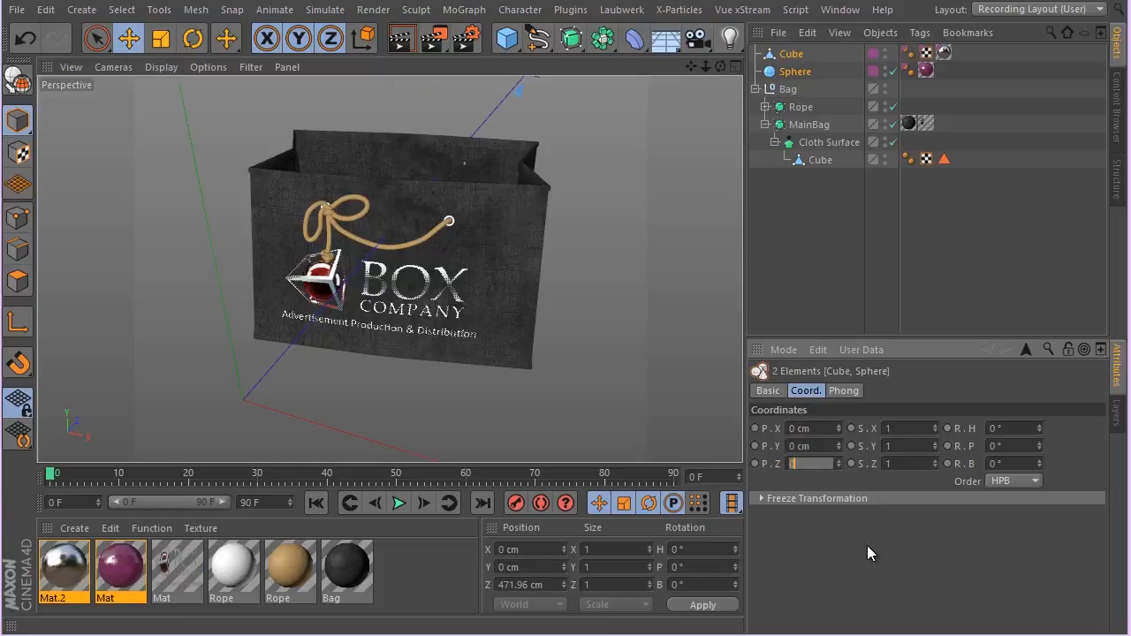
type("0")
key("Return")
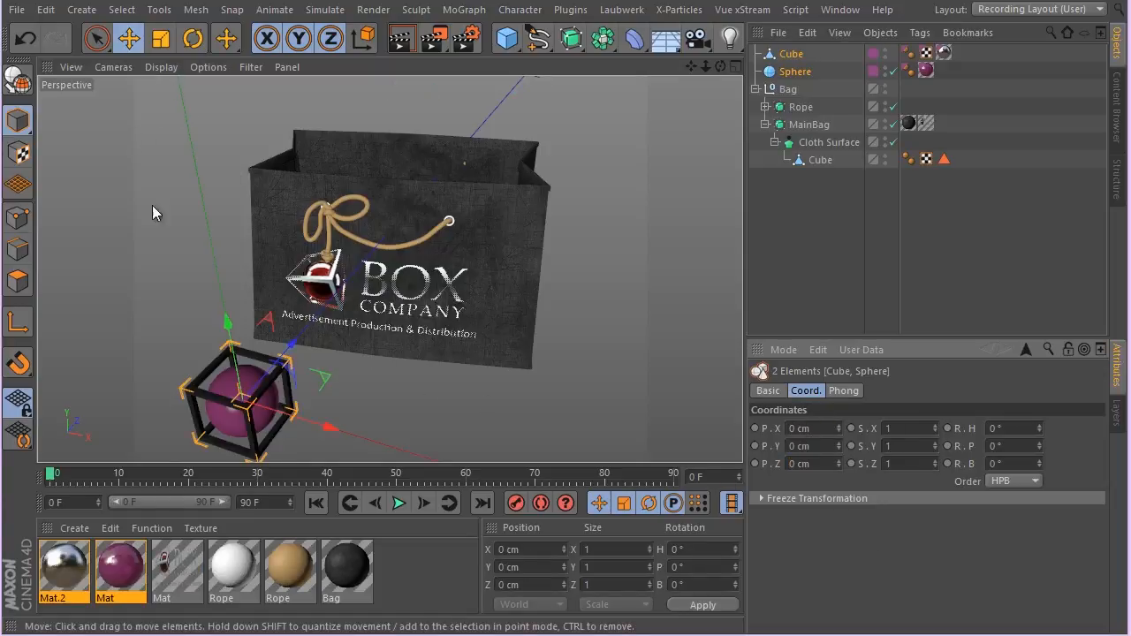
- Move the Cube and Sphere beside the bag to about X 53 cm, Z 57 cm, and show the viewport grid
left_click_drag(339, 428, 694, 307)
left_click(250, 67)
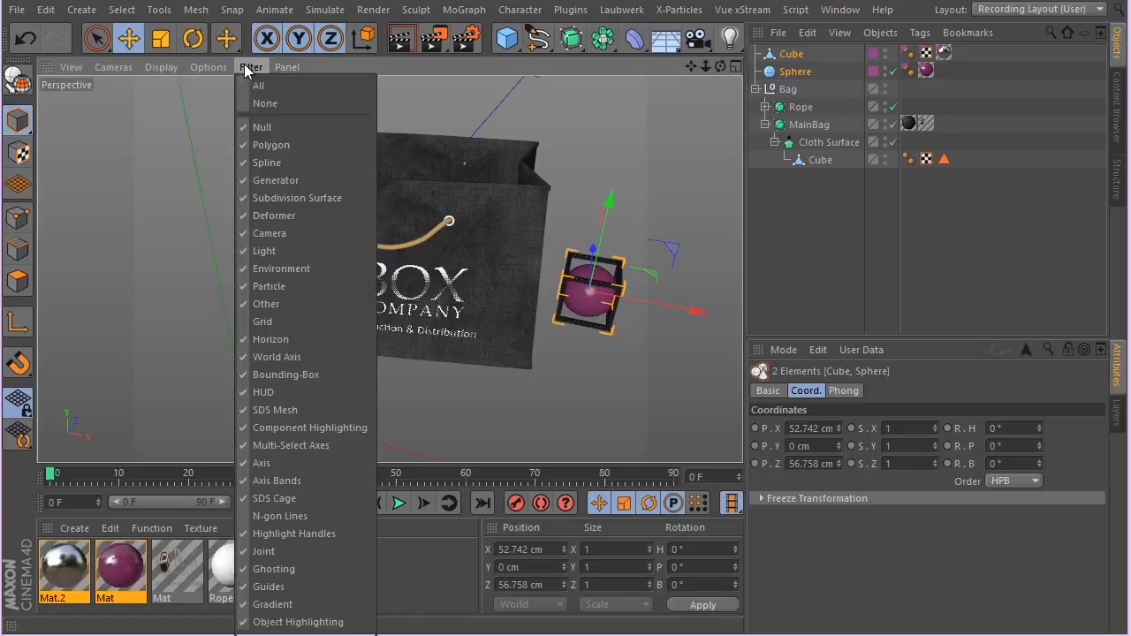
left_click(329, 324)
left_click_drag(500, 277, 353, 276, "alt")
right_click_drag(353, 277, 371, 273, "alt")
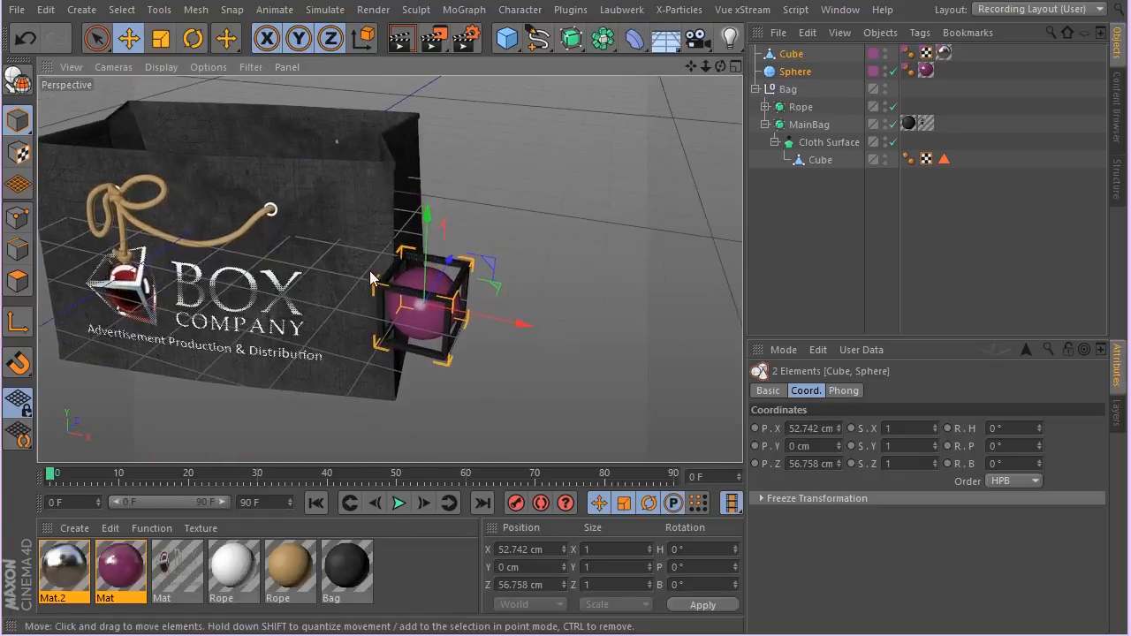
left_click_drag(371, 272, 627, 204, "alt")
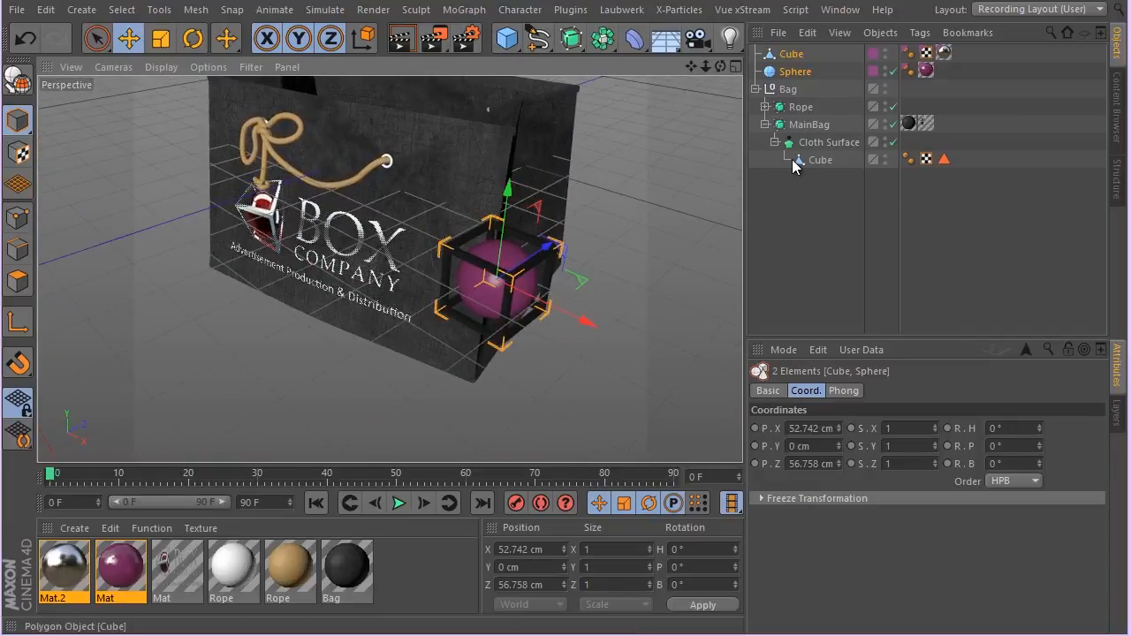
- Group the selected Cube and Sphere under a null object and name it Box Logo
key("alt+g")
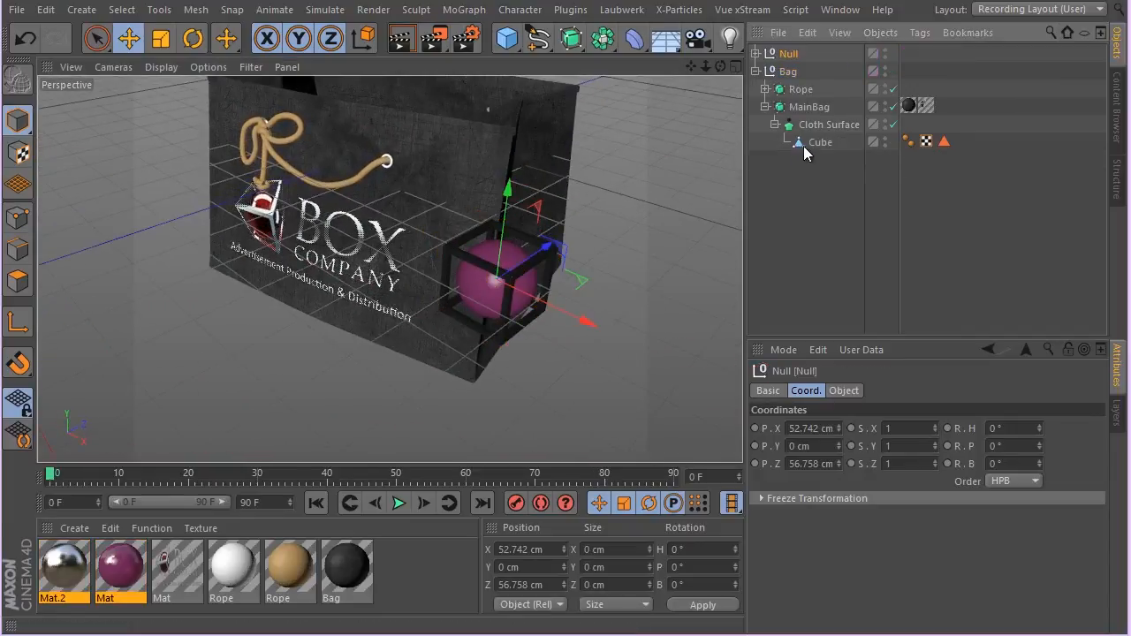
double_click(791, 54)
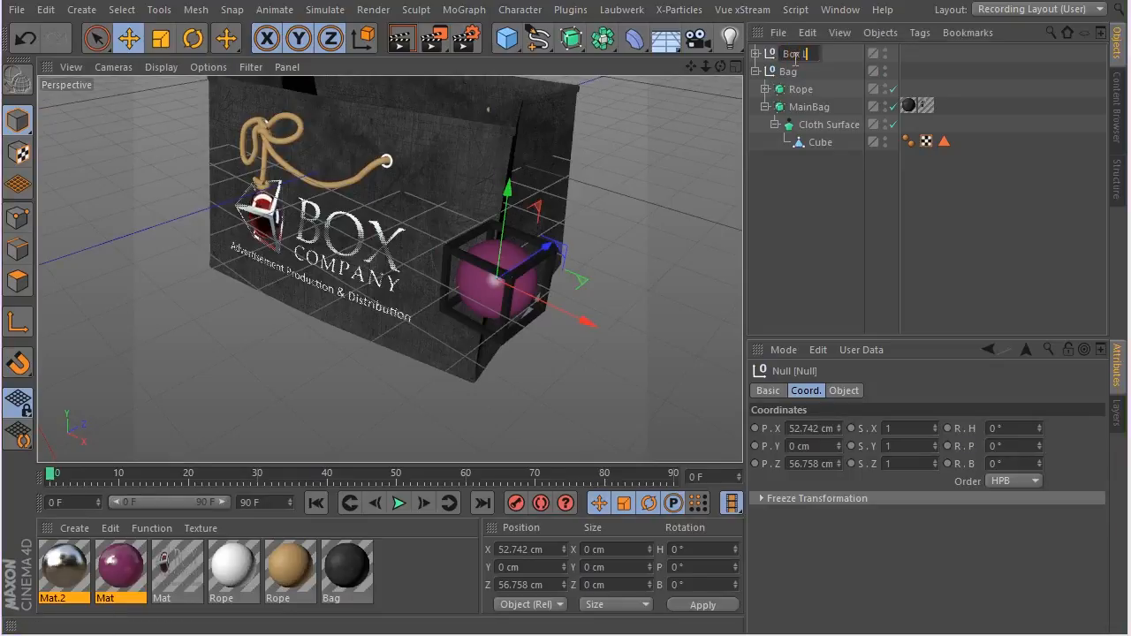
type("Box Logo")
key("Return")
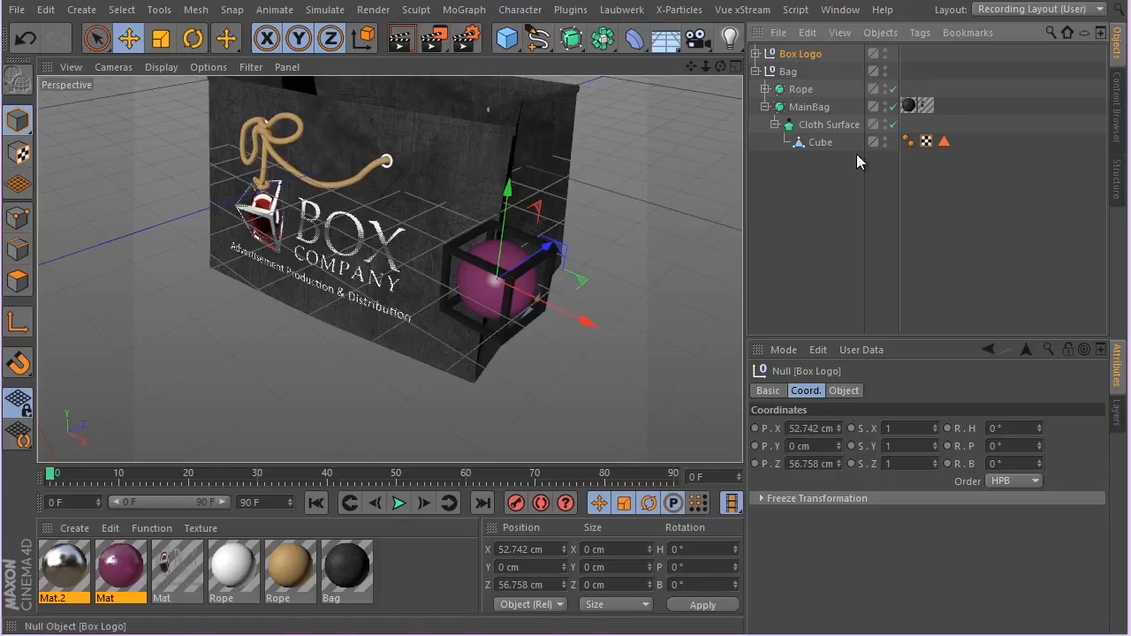
- Scale the Box Logo group up uniformly so the cube and sphere are larger next to the bag
left_click(160, 38)
left_click_drag(371, 115, 664, 120)
scroll(410, 236, "down", 3)
- Examine the cube-and-sphere logo printed on the bag's front up close to compare it with the 3D objects
left_click_drag(410, 236, 389, 265, "alt")
right_click_drag(389, 266, 416, 264, "alt")
left_click_drag(415, 264, 418, 275, "alt")
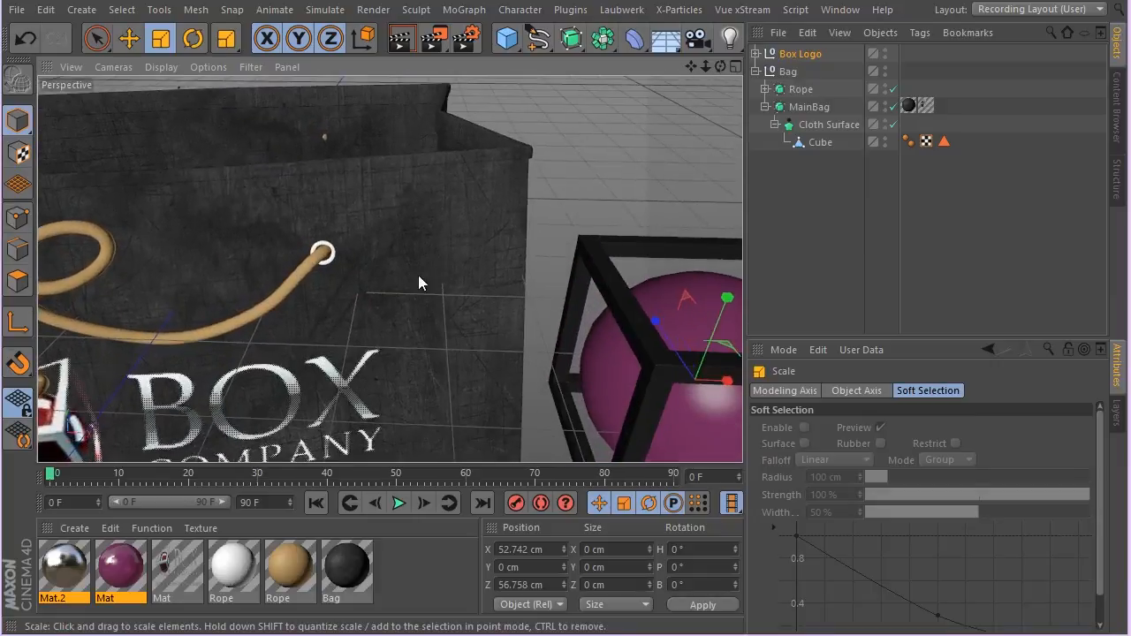
right_click_drag(418, 275, 334, 281, "alt")
left_click_drag(334, 281, 378, 179, "alt")
right_click_drag(378, 180, 252, 265, "alt")
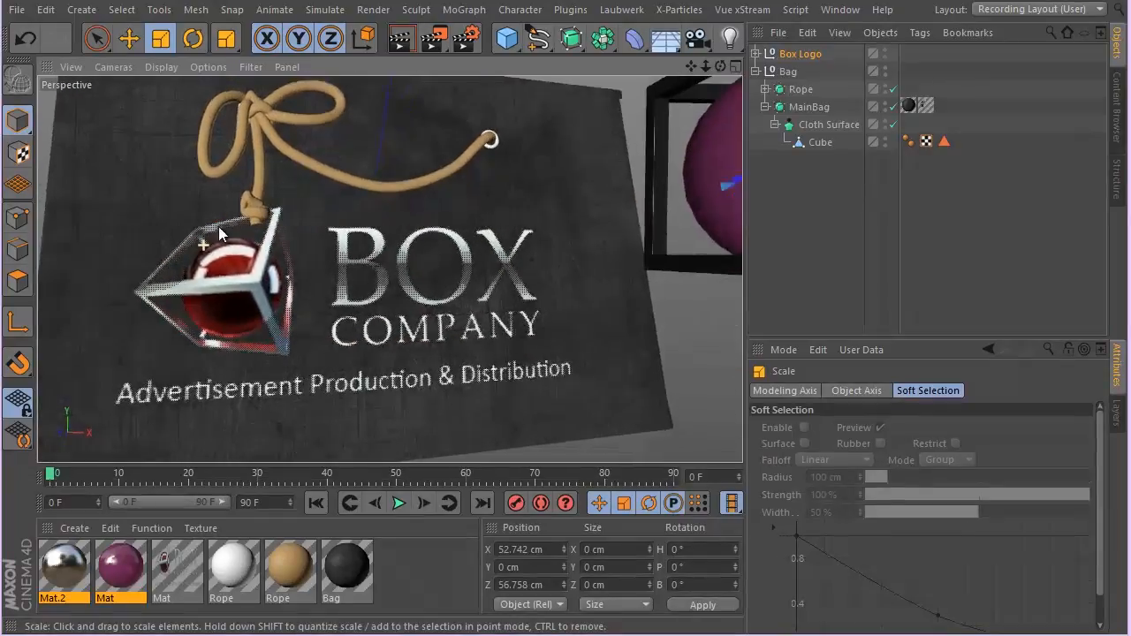
left_click_drag(252, 265, 189, 270, "alt")
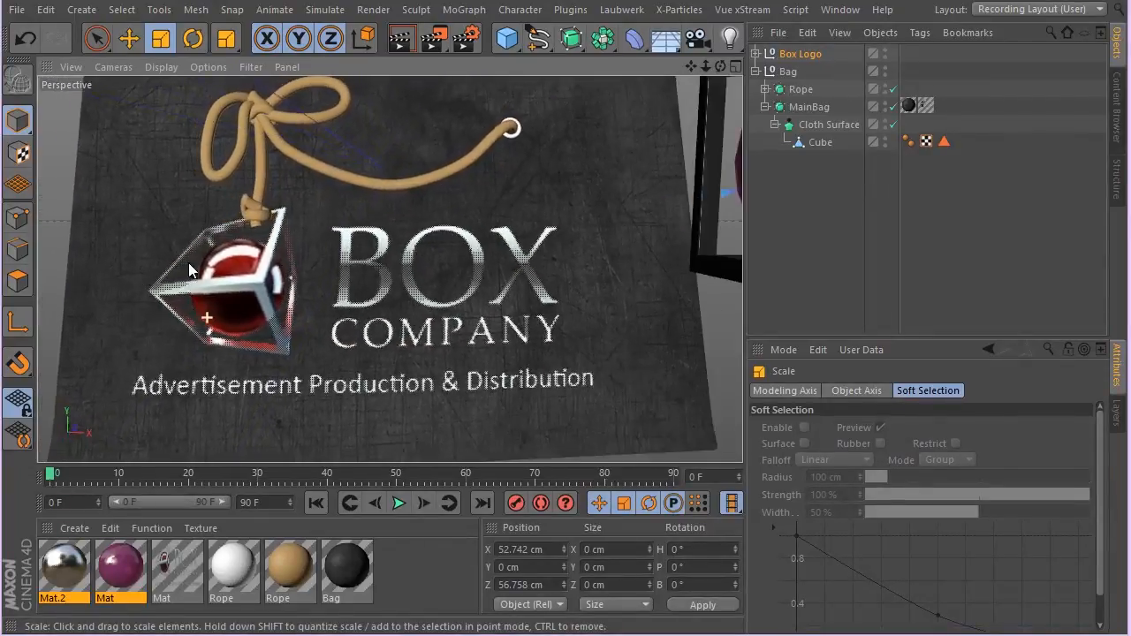
right_click_drag(189, 270, 392, 262, "alt")
- Fine-tune the size of the Box Logo group with another uniform scaling
left_click_drag(392, 263, 376, 284, "alt")
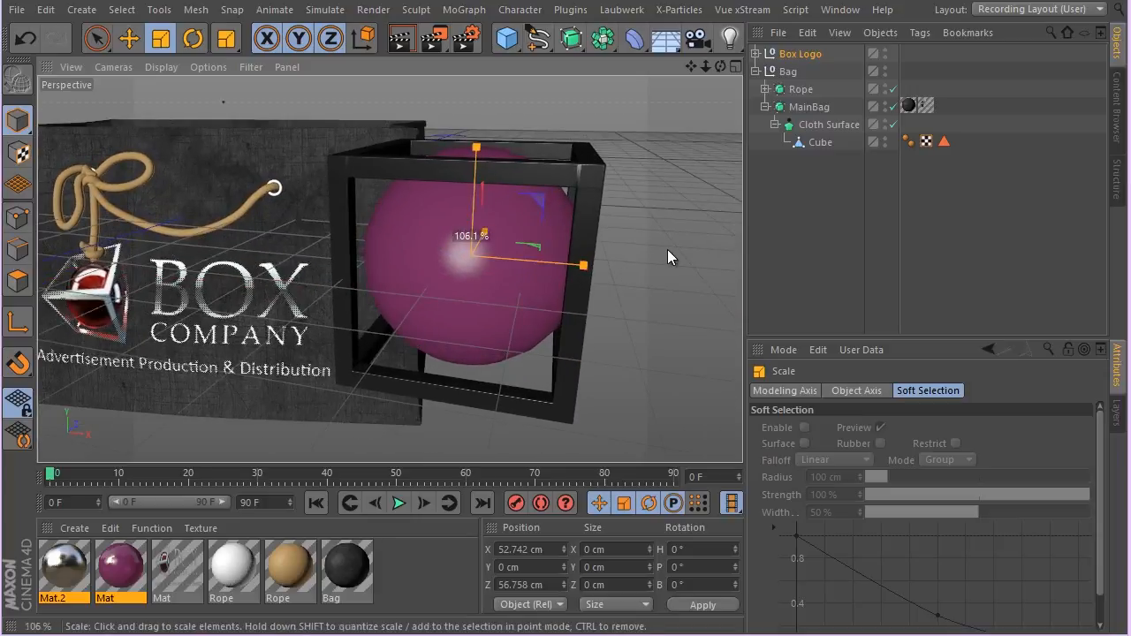
right_click_drag(669, 253, 607, 233, "alt")
left_click_drag(607, 232, 524, 292, "alt")
right_click_drag(525, 284, 575, 265, "alt")
left_click_drag(575, 266, 541, 276, "alt")
- Change the colour of the Box Logo sphere's material to dark red, RGB 127, 27, 24
left_click(756, 53)
left_click(805, 89)
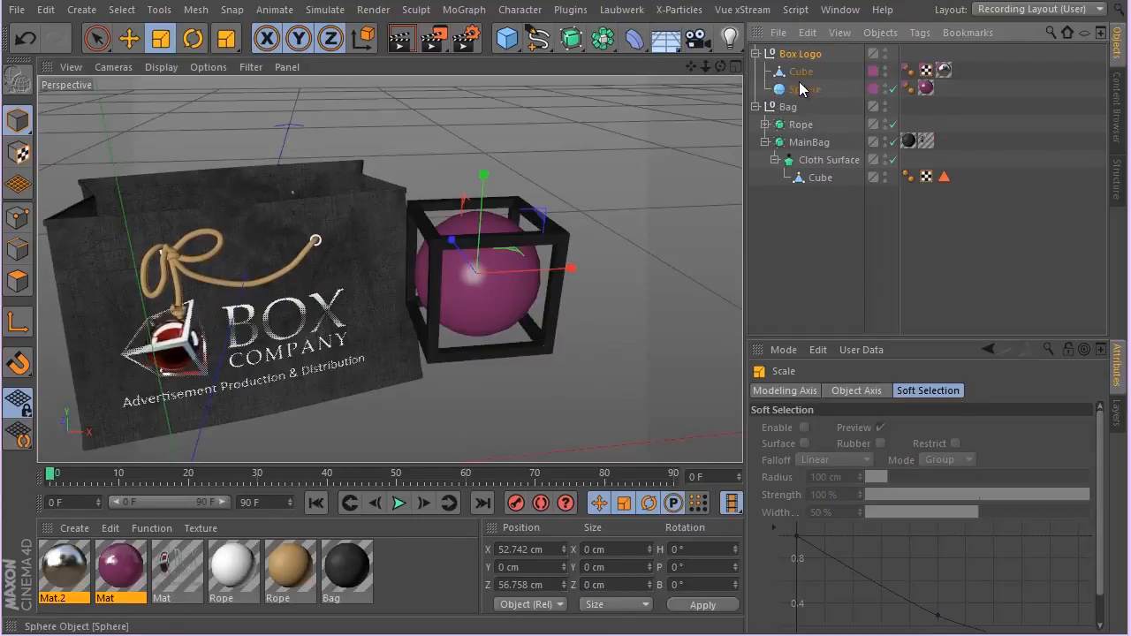
left_click_drag(612, 204, 255, 276)
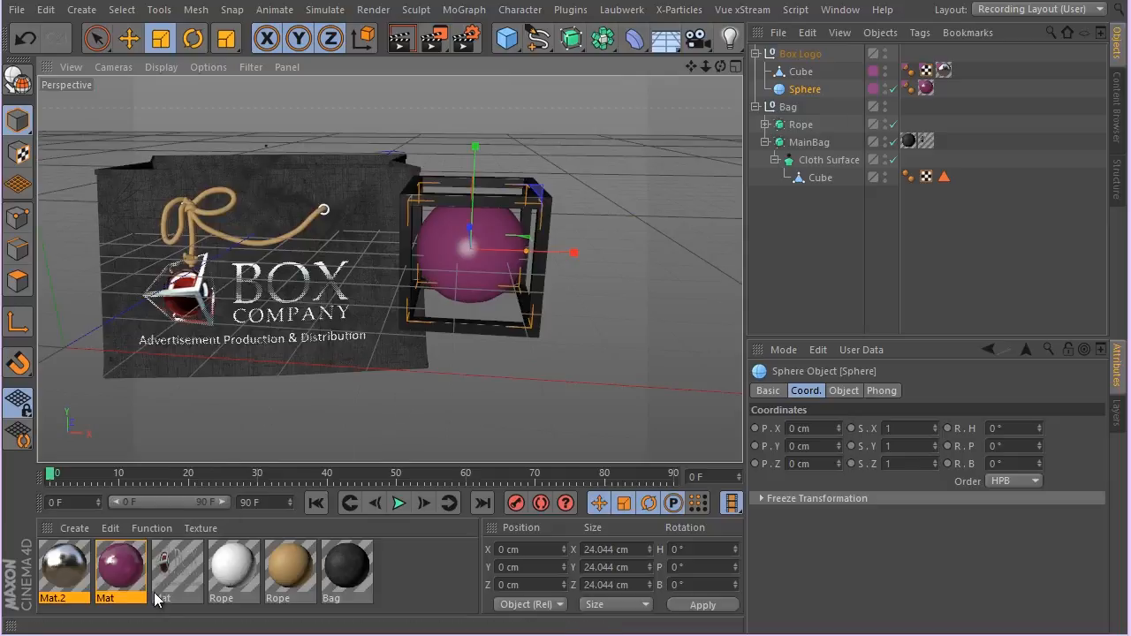
left_click(128, 568)
double_click(129, 569)
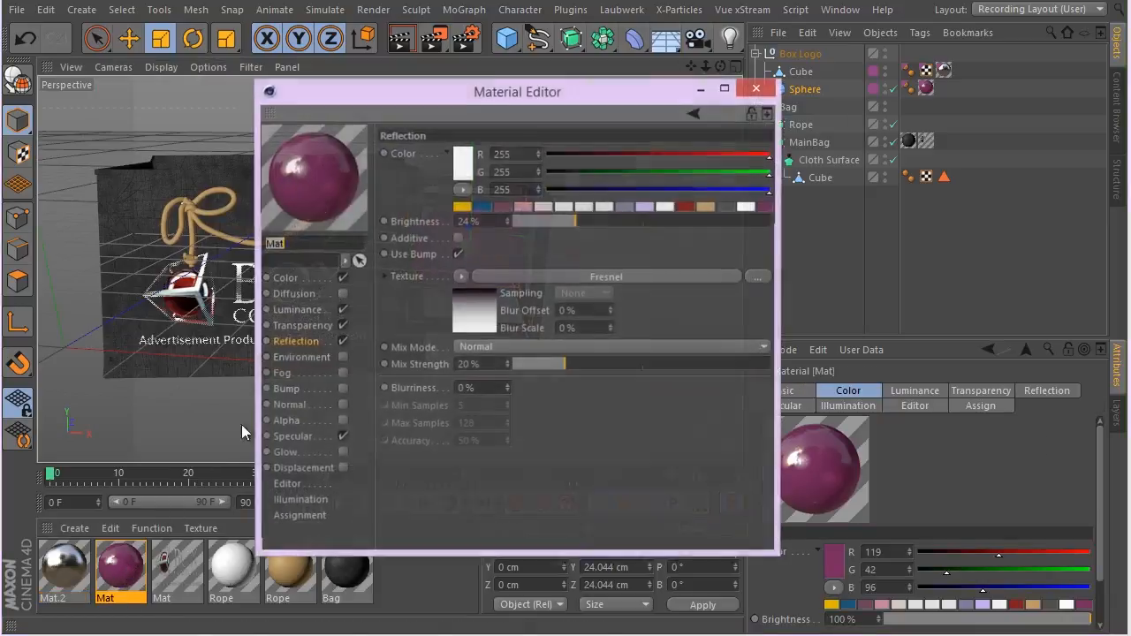
left_click(285, 278)
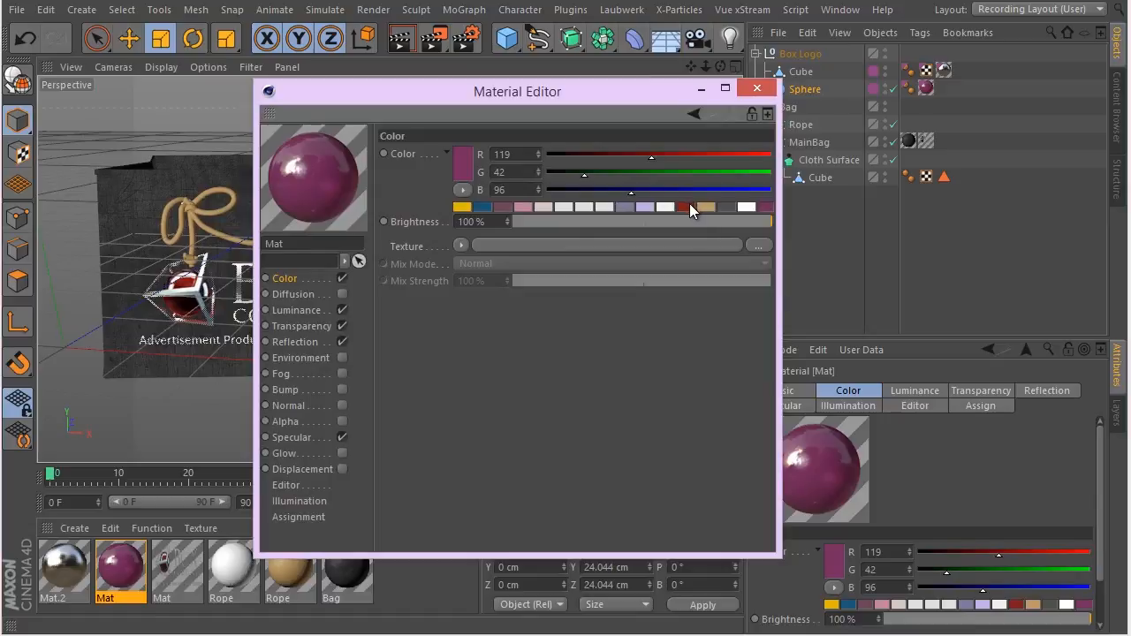
left_click(689, 207)
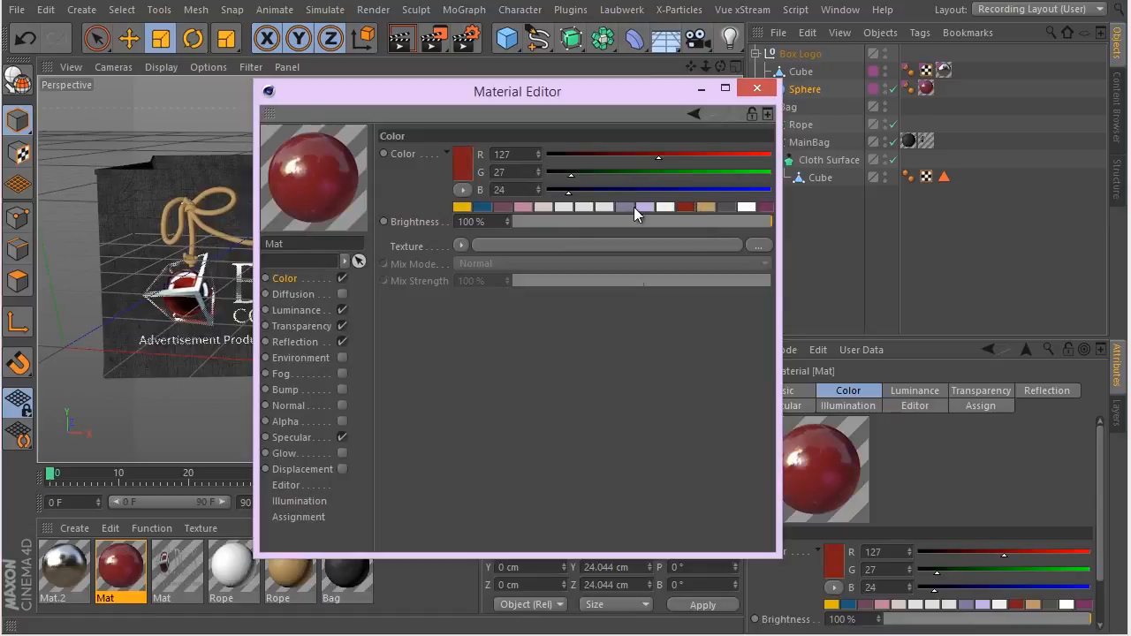
left_click(757, 88)
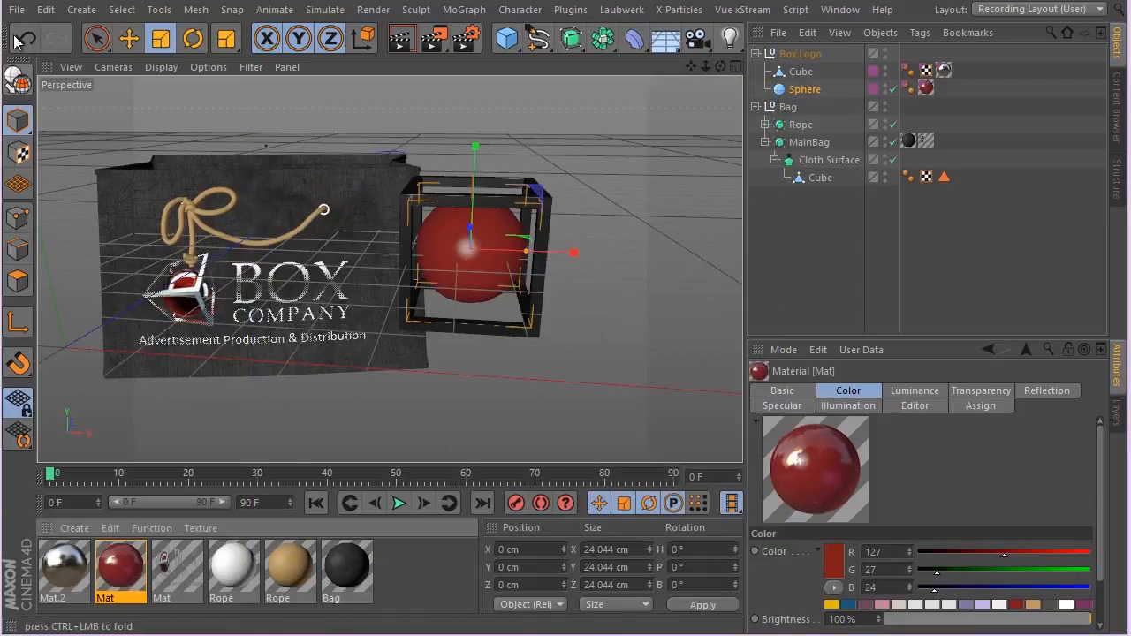
- Move the whole Box Logo group along X away from the bag to about 71 cm
left_click(128, 38)
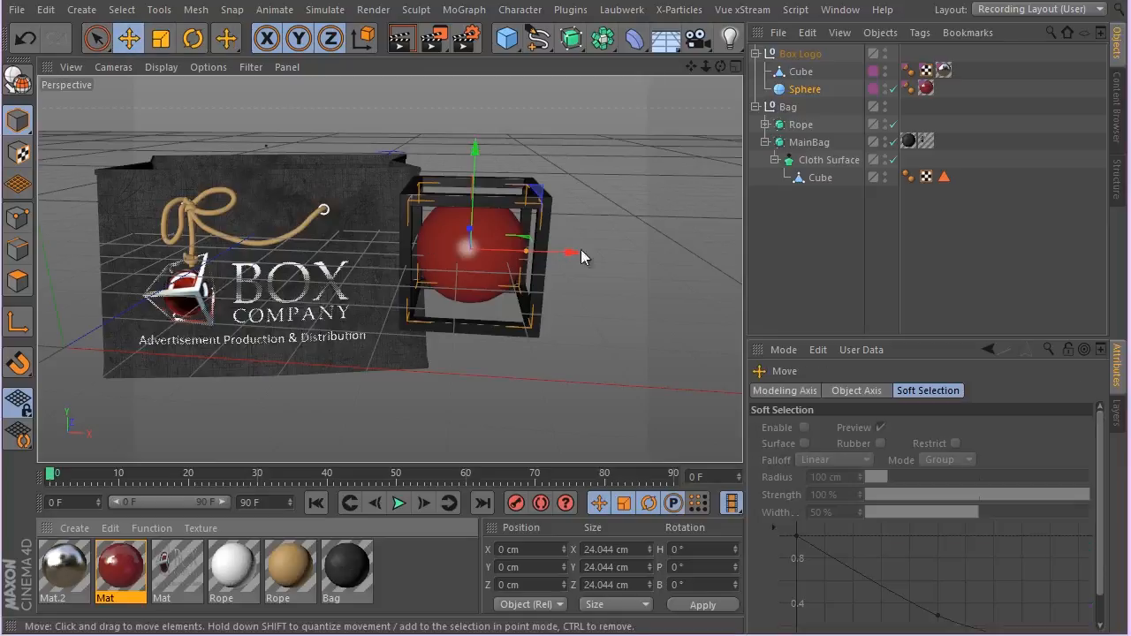
left_click_drag(582, 250, 664, 245)
key("ctrl+z")
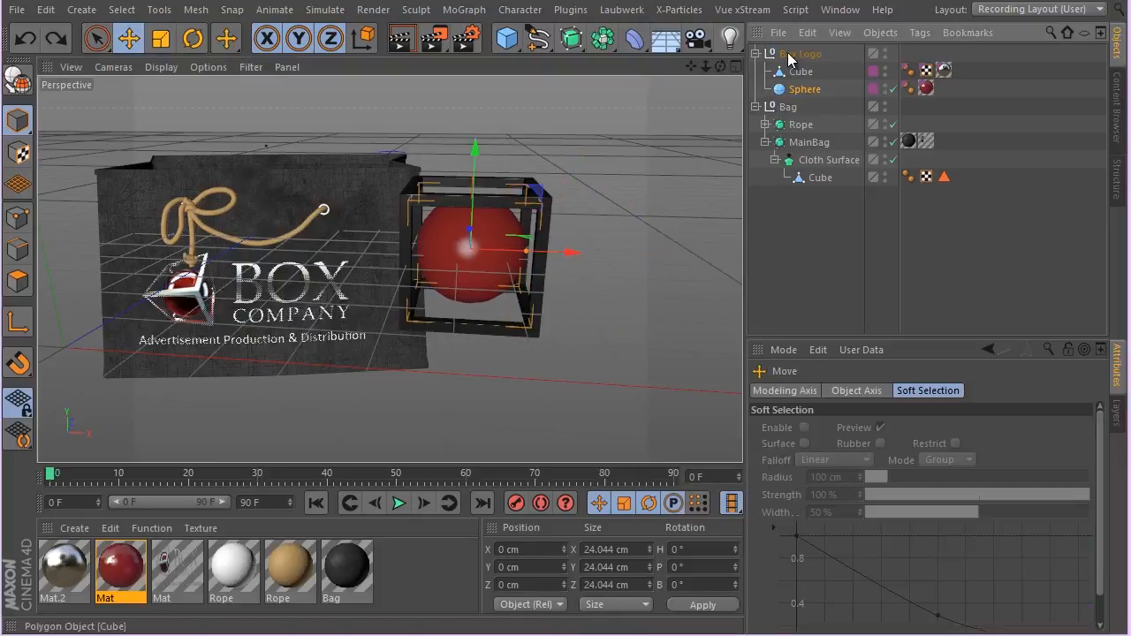
left_click(789, 53)
left_click_drag(560, 252, 652, 255)
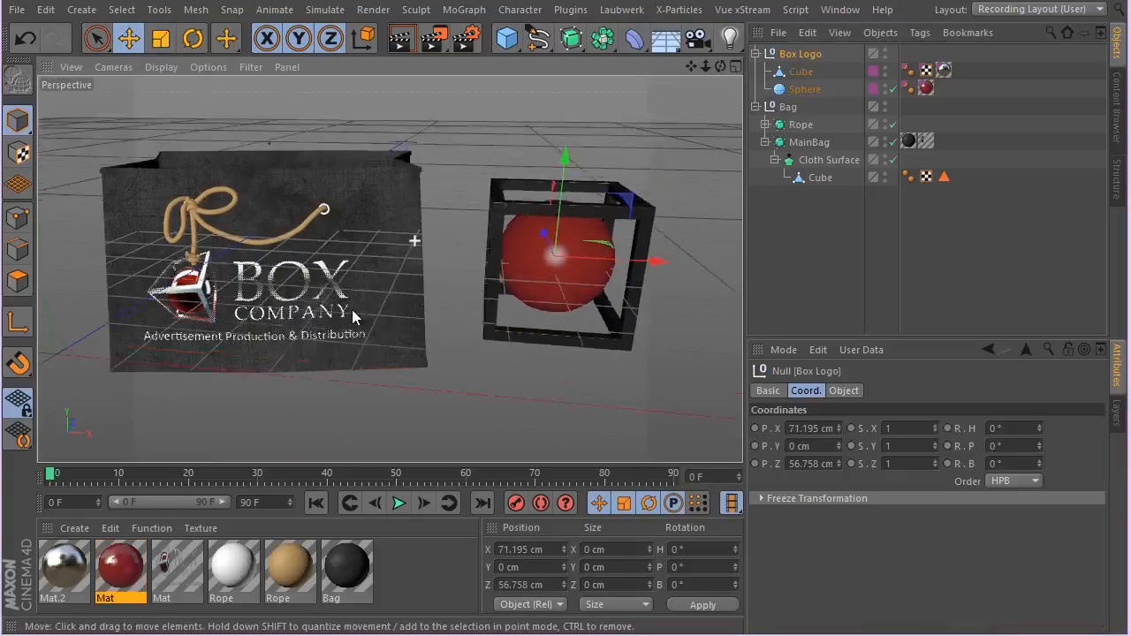
- Duplicate Box Logo's Cube and Sphere to the top level of the hierarchy and move the copies to about X 150 cm
left_click_drag(351, 310, 248, 330, "alt")
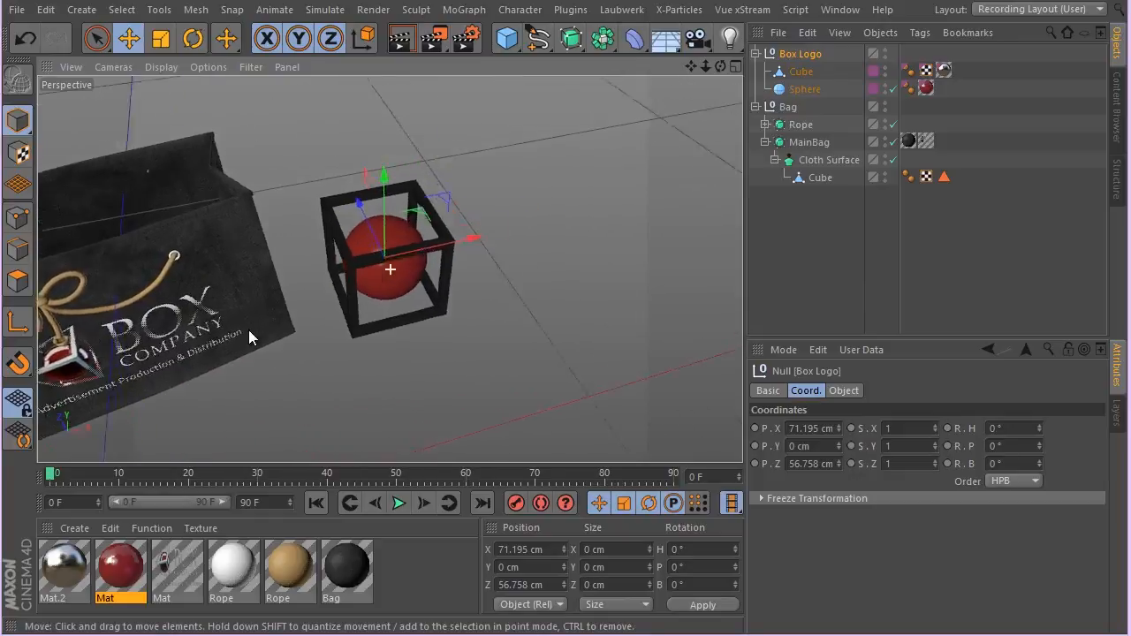
middle_click_drag(248, 330, 200, 352, "alt")
left_click(803, 91)
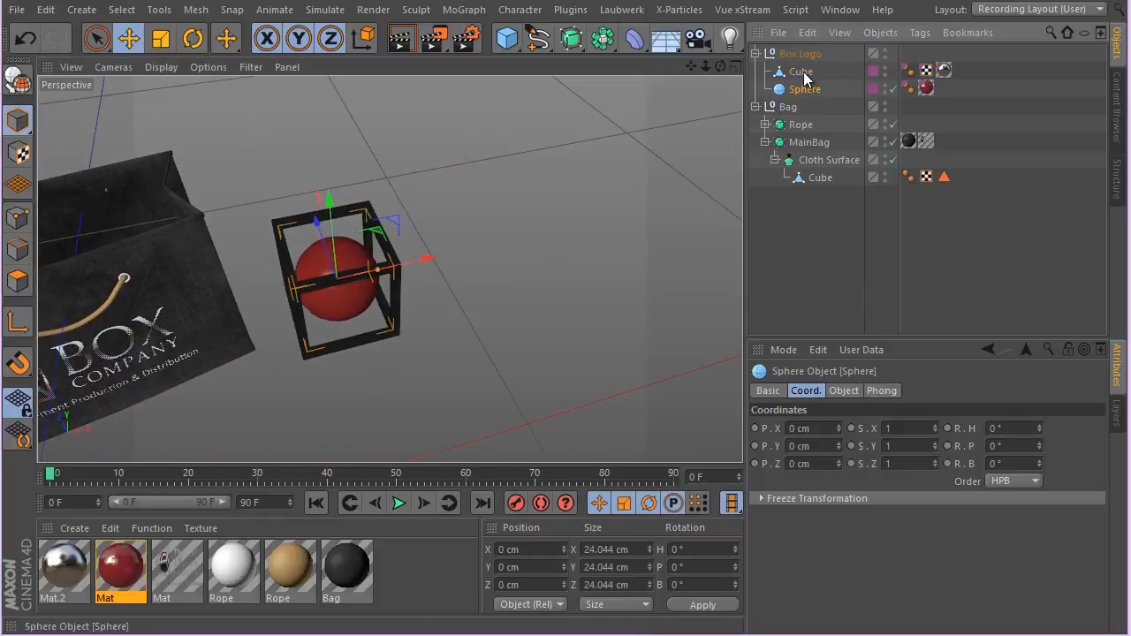
left_click(804, 78, "ctrl")
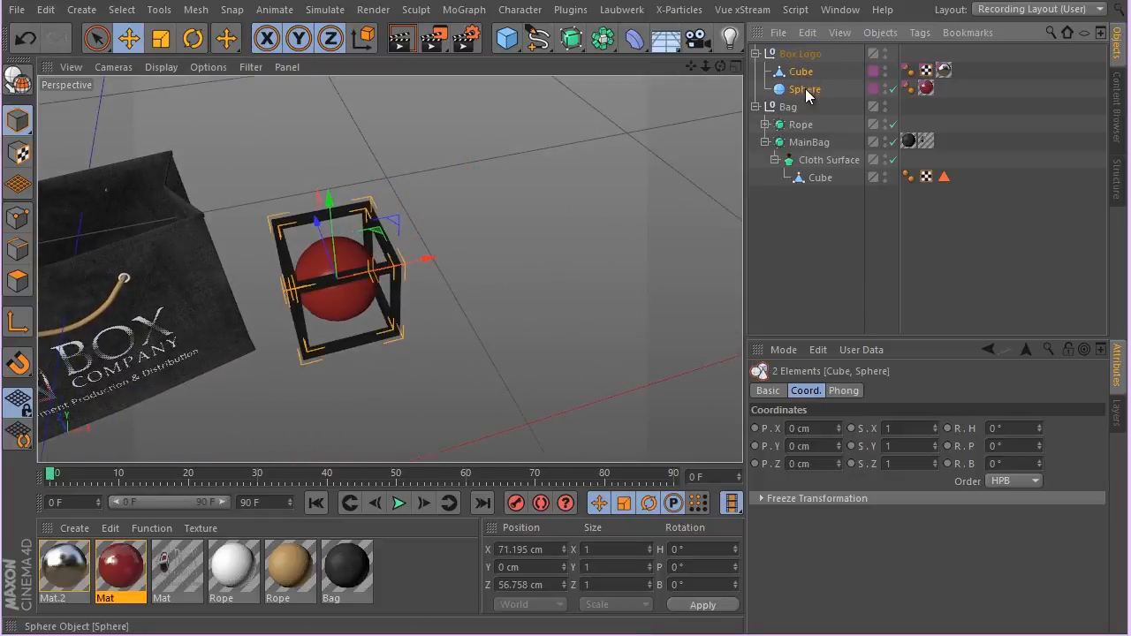
left_click_drag(813, 46, 812, 50, "ctrl")
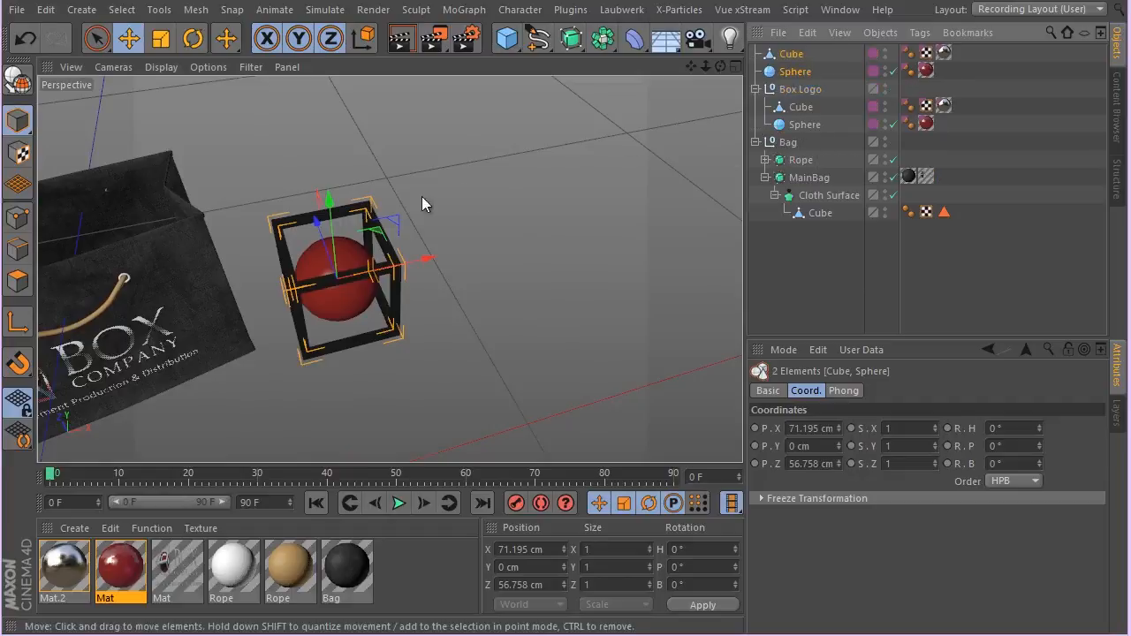
left_click_drag(644, 201, 658, 203)
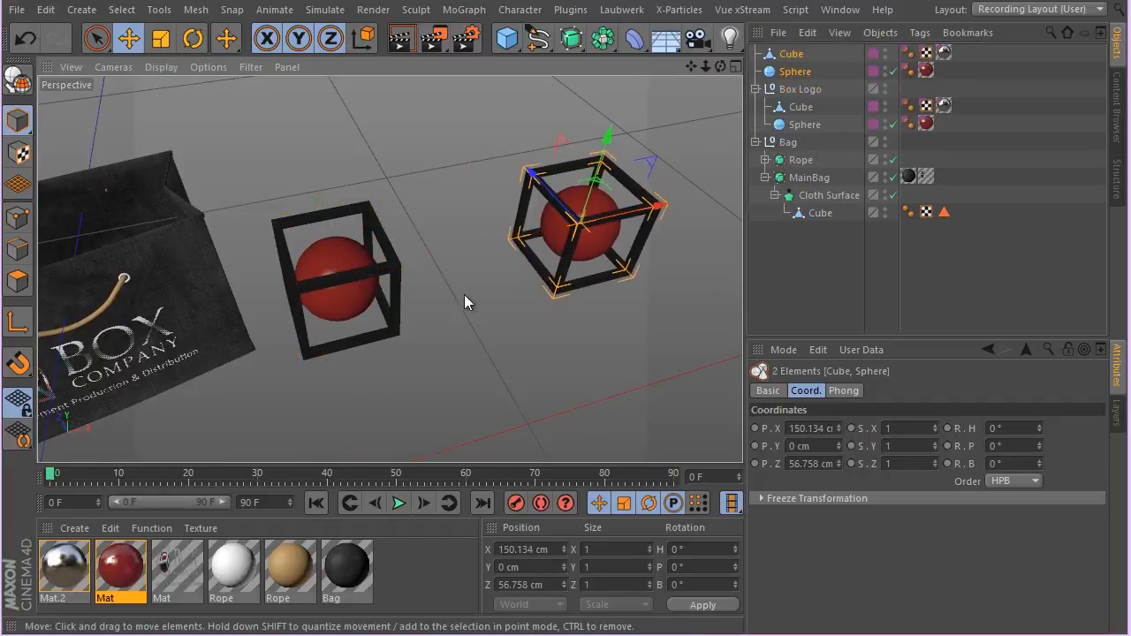
- Move only the copied Cube along X to about 182 cm, so it stands apart from its sphere
left_click_drag(463, 296, 478, 249, "alt")
middle_click_drag(477, 249, 338, 255, "alt")
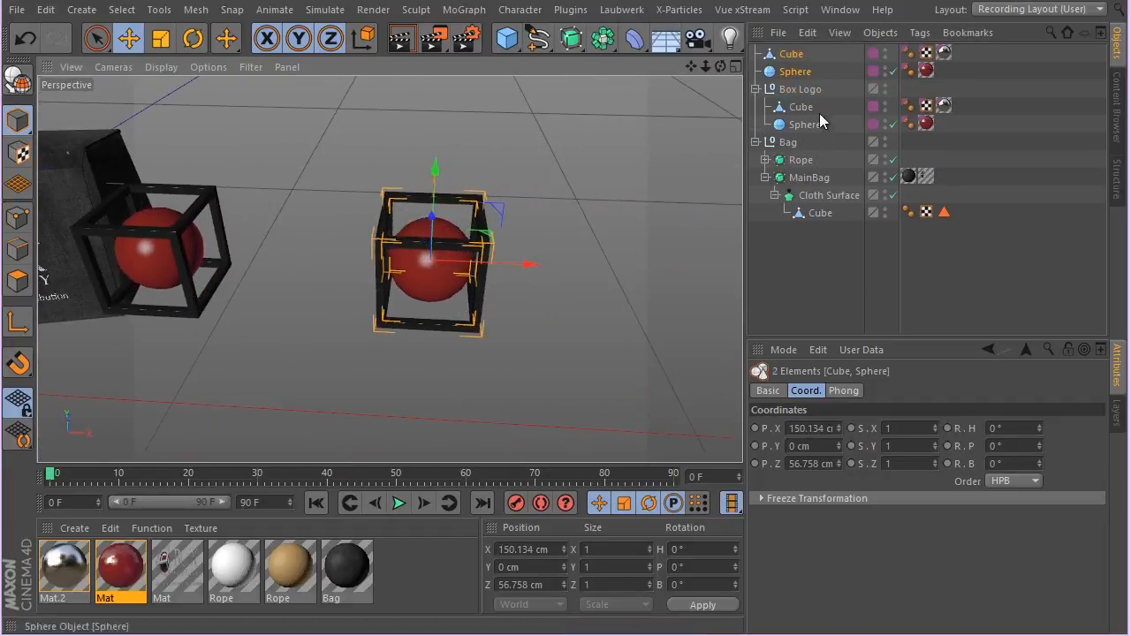
left_click(791, 55)
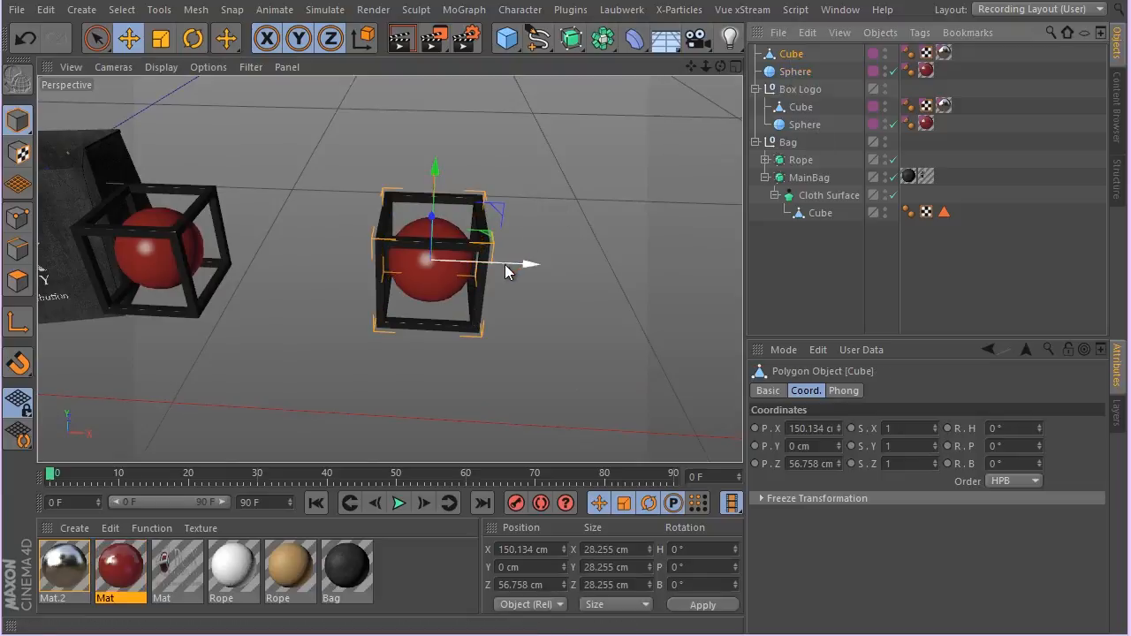
left_click_drag(521, 262, 627, 263)
middle_click_drag(419, 252, 405, 221, "alt")
left_click_drag(405, 214, 389, 225, "alt")
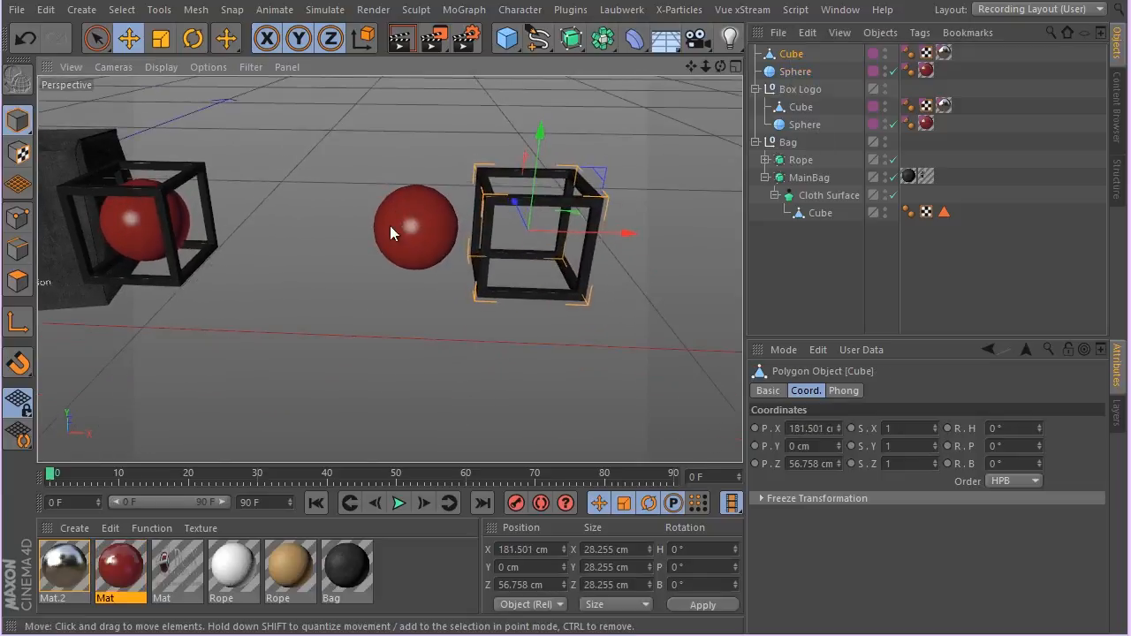
- Scale the copied Cube and Sphere together down to about 41 % of their size
left_click(791, 72, "ctrl")
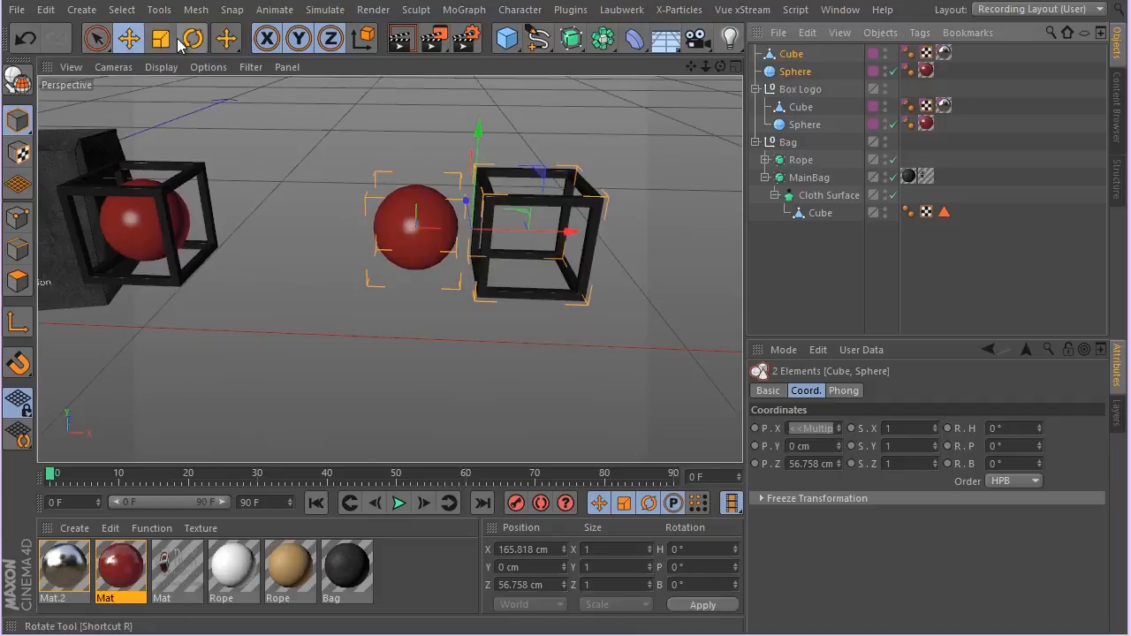
left_click(168, 49)
left_click_drag(298, 292, 41, 385)
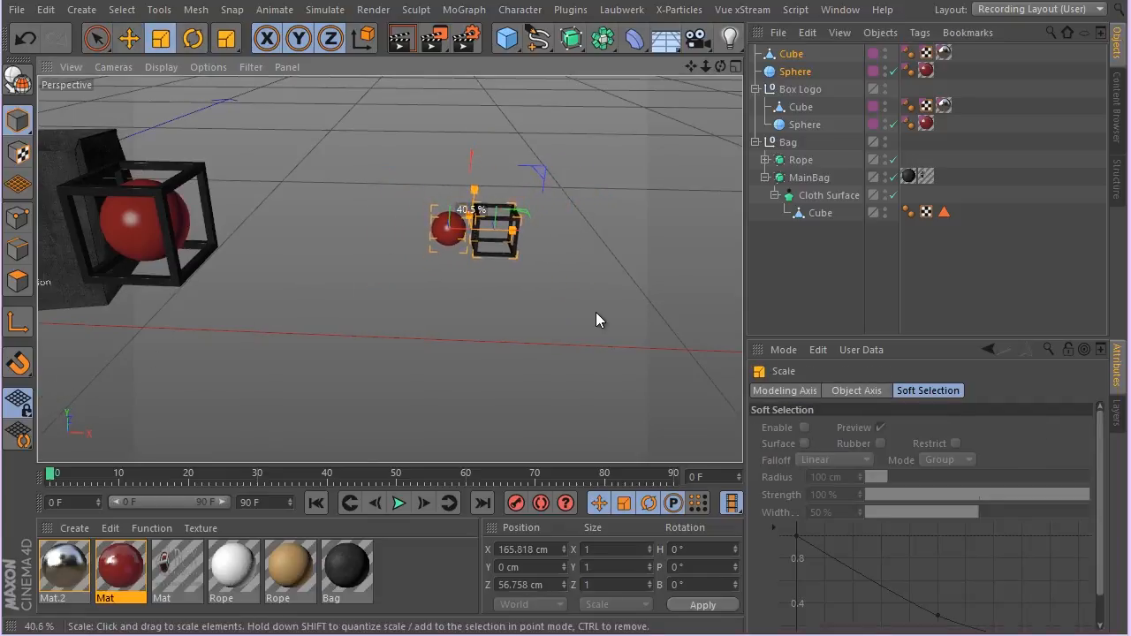
- Move the small Cube and Sphere pair along X to about 112 cm, closer to the Box Logo group
left_click(133, 42)
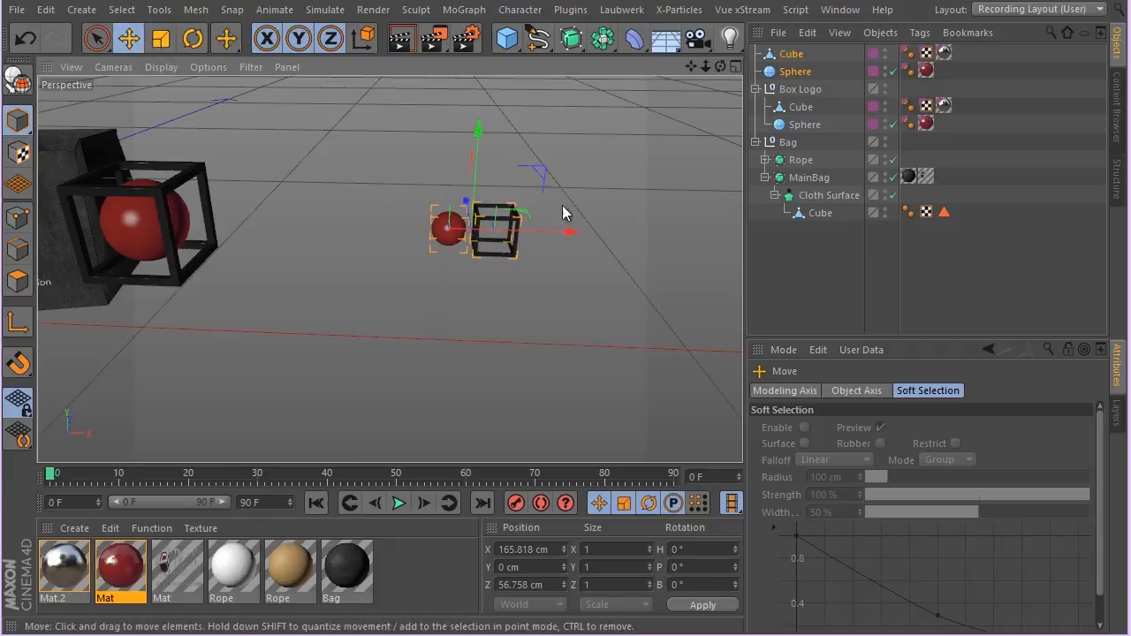
left_click_drag(572, 235, 513, 212)
left_click_drag(329, 236, 545, 308, "alt")
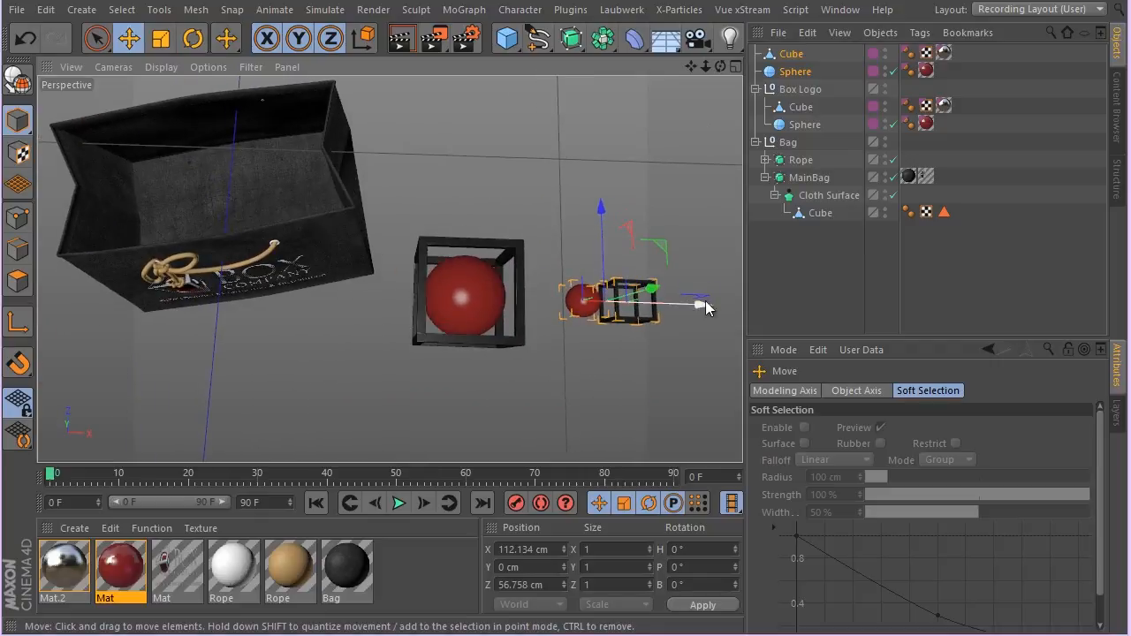
left_click_drag(463, 295, 441, 311, "alt")
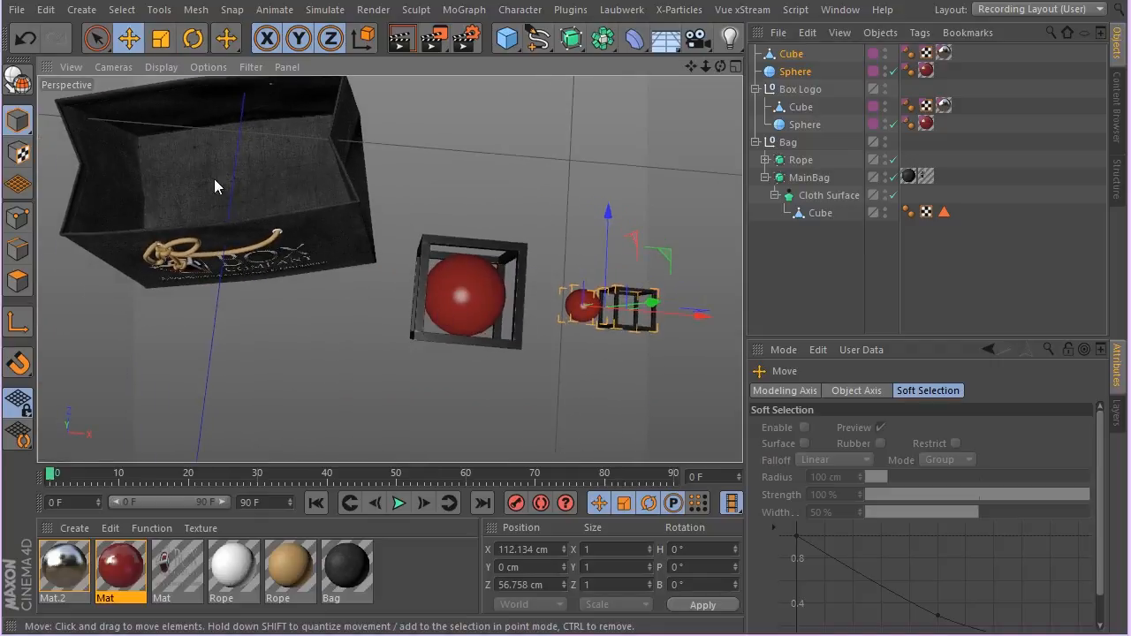
left_click_drag(237, 177, 352, 288, "alt")
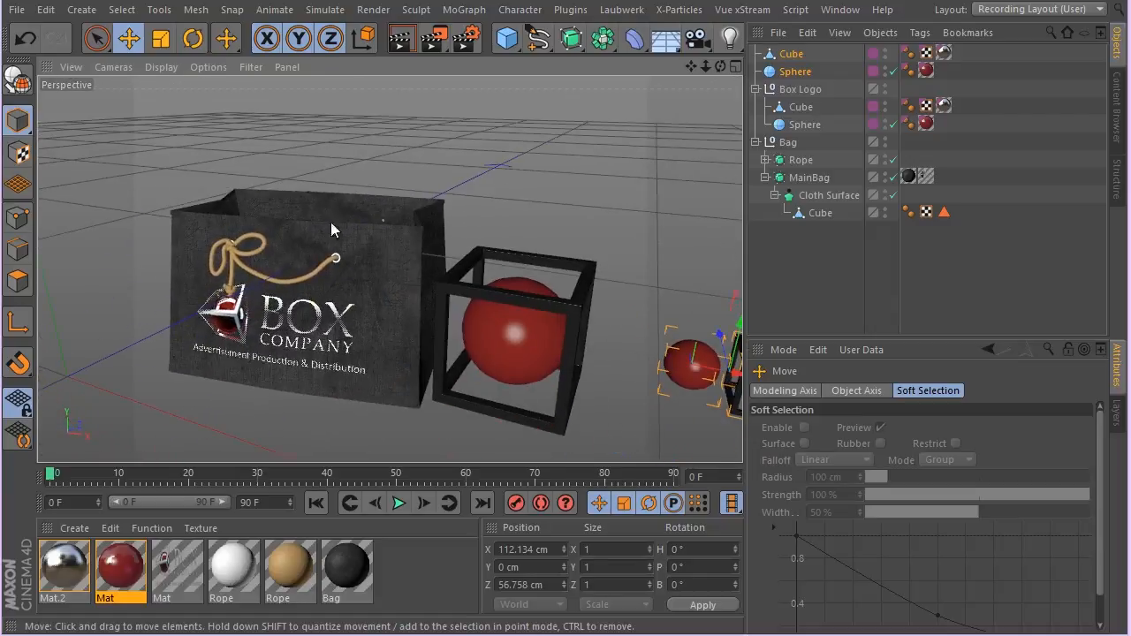
left_click_drag(330, 233, 552, 329, "alt")
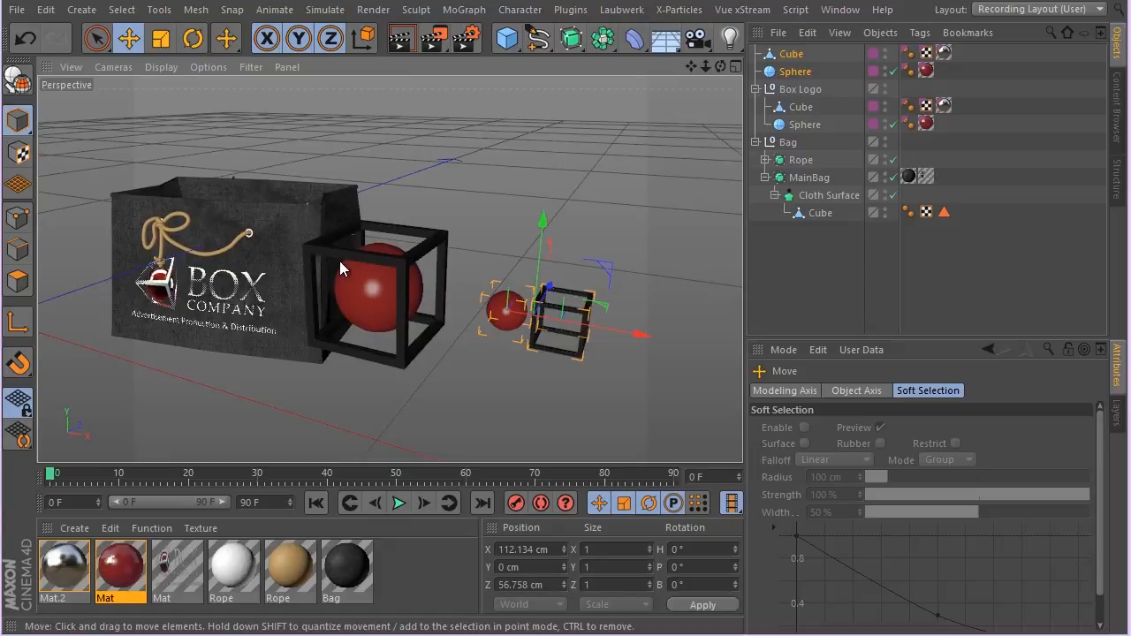
right_click_drag(339, 261, 277, 263, "alt")
left_click_drag(277, 264, 364, 281, "alt")
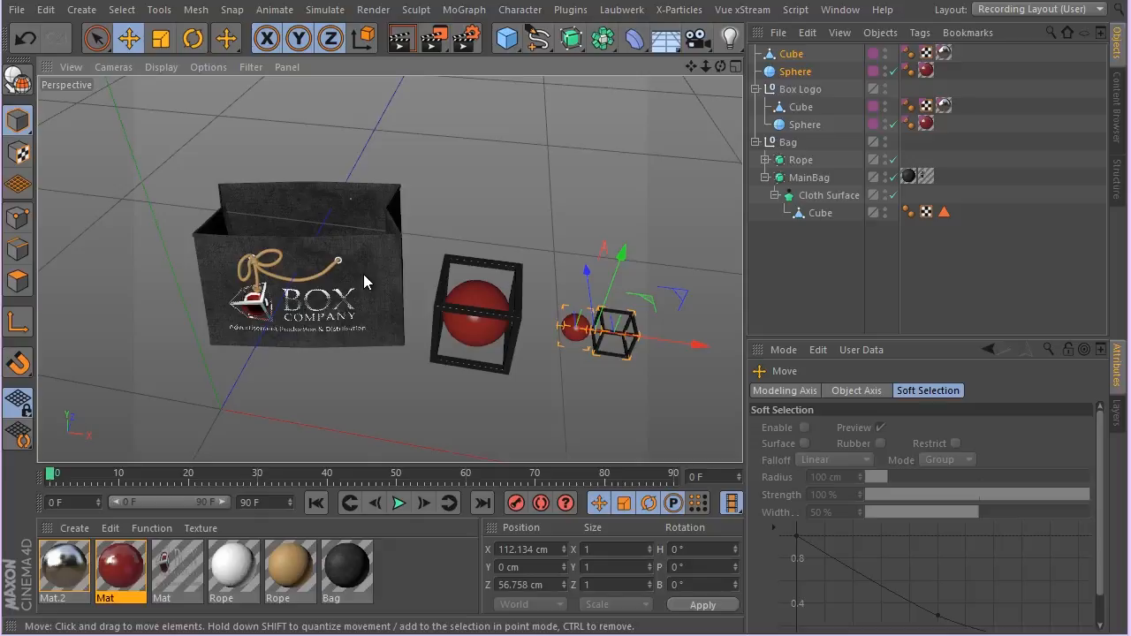
- Examine the MainBag mesh up close from the front, side, underside and above
scroll(230, 289, "up", 2)
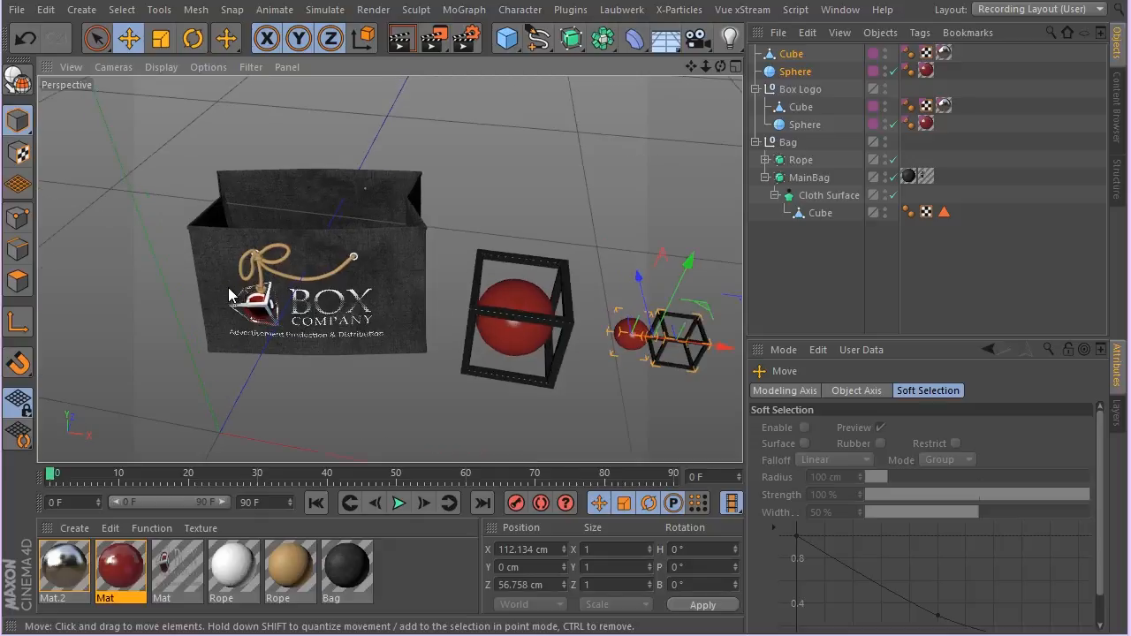
left_click_drag(212, 256, 291, 147, "alt")
left_click(310, 274)
scroll(249, 306, "up", 5)
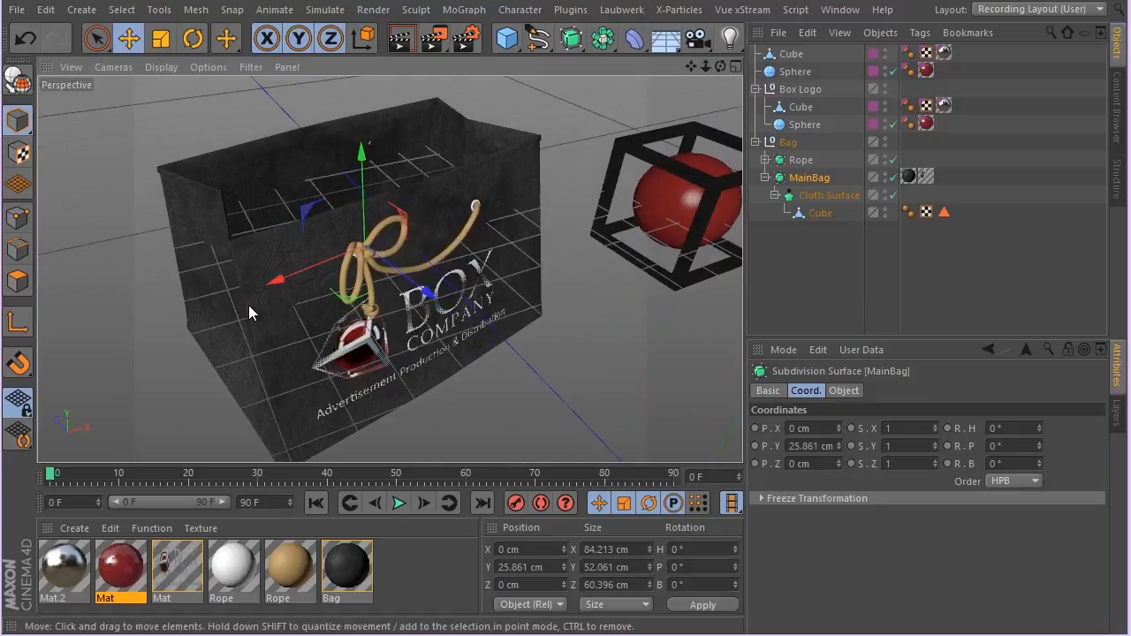
scroll(252, 288, "up", 6)
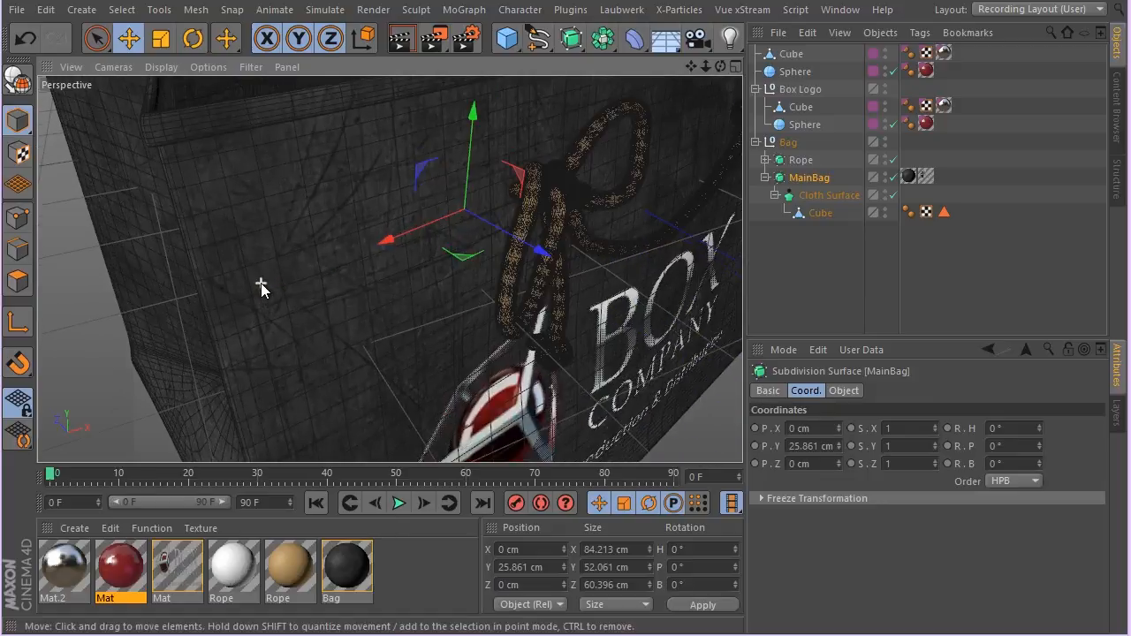
left_click_drag(194, 233, 260, 327, "alt")
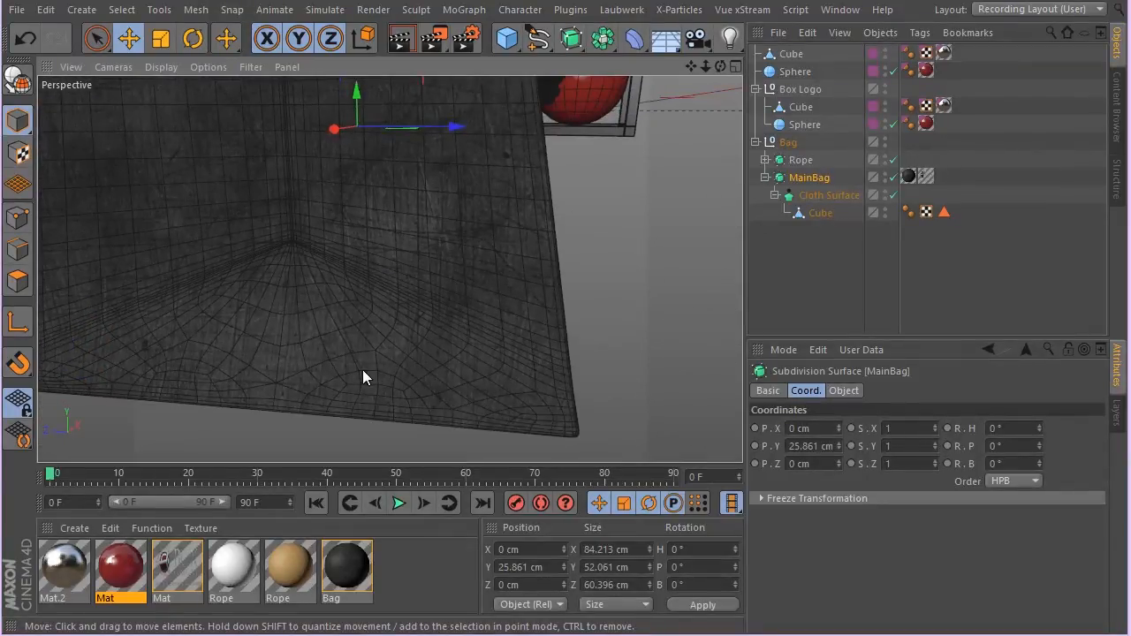
left_click_drag(414, 354, 288, 330, "alt")
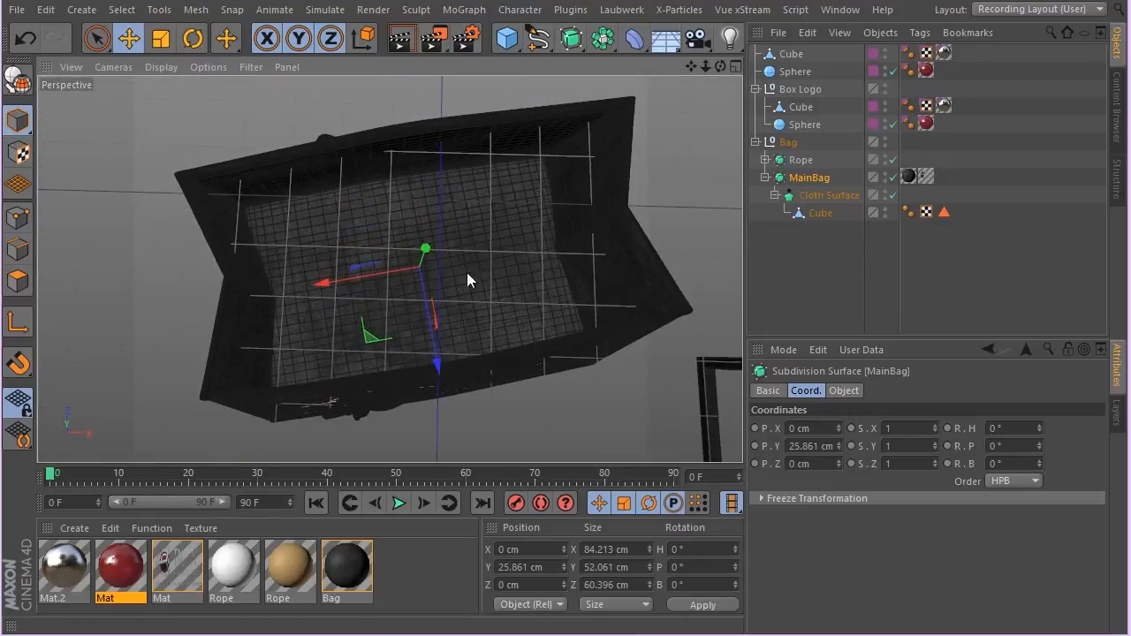
left_click_drag(384, 265, 624, 213, "alt")
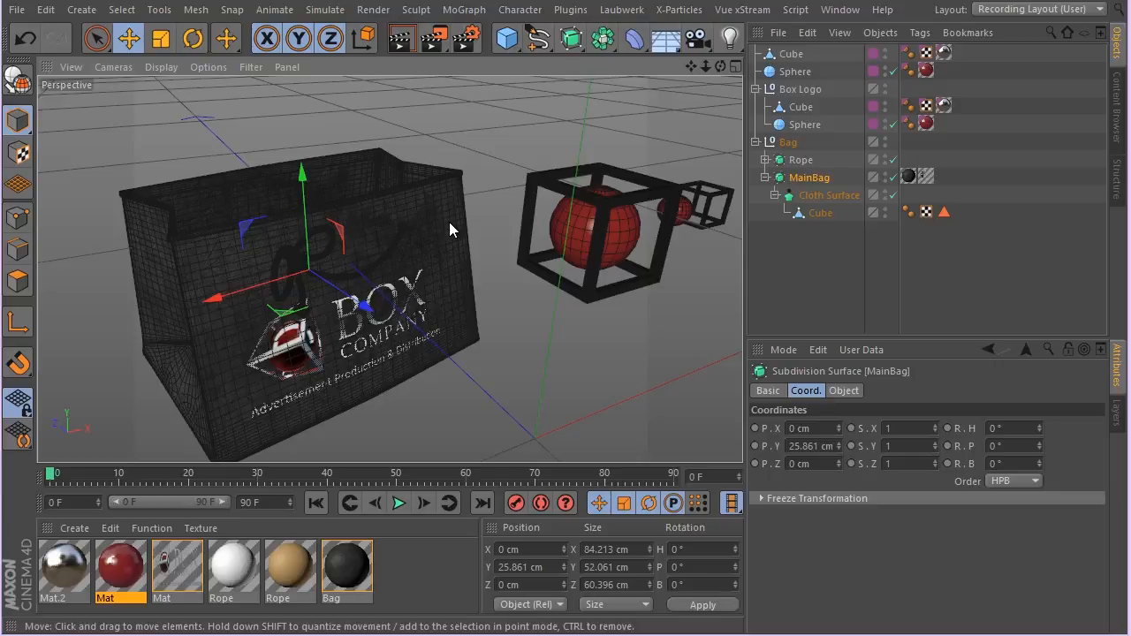
- Collapse the Box Logo group, rename the small top-level Sphere to "Sphere to fill the bag", and copy the added words
left_click(756, 89)
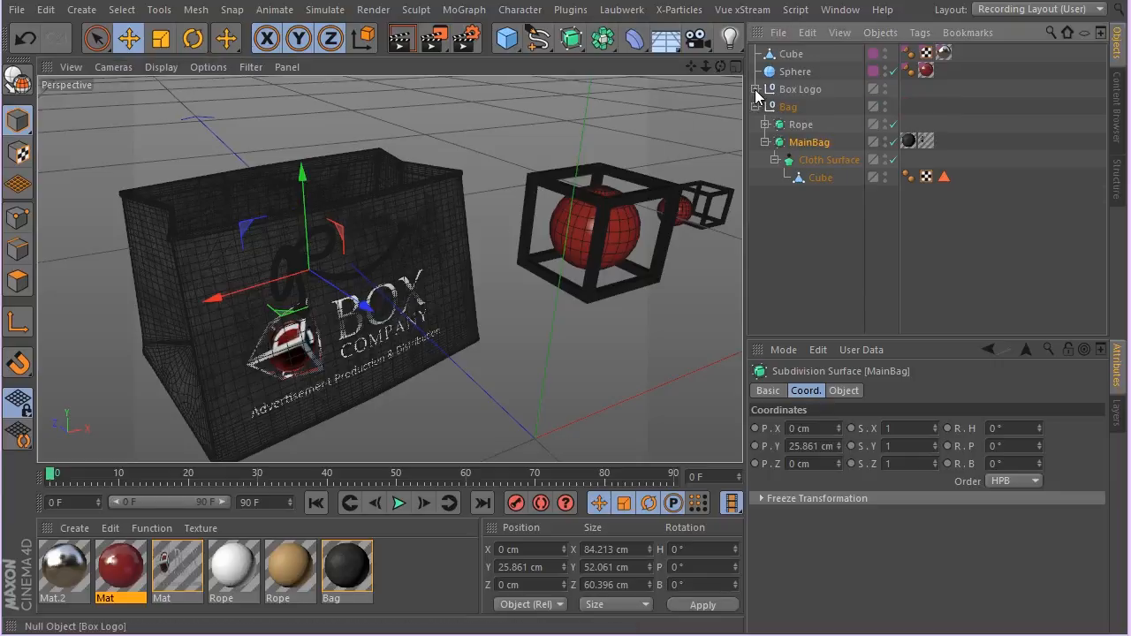
left_click(756, 89)
left_click(756, 89)
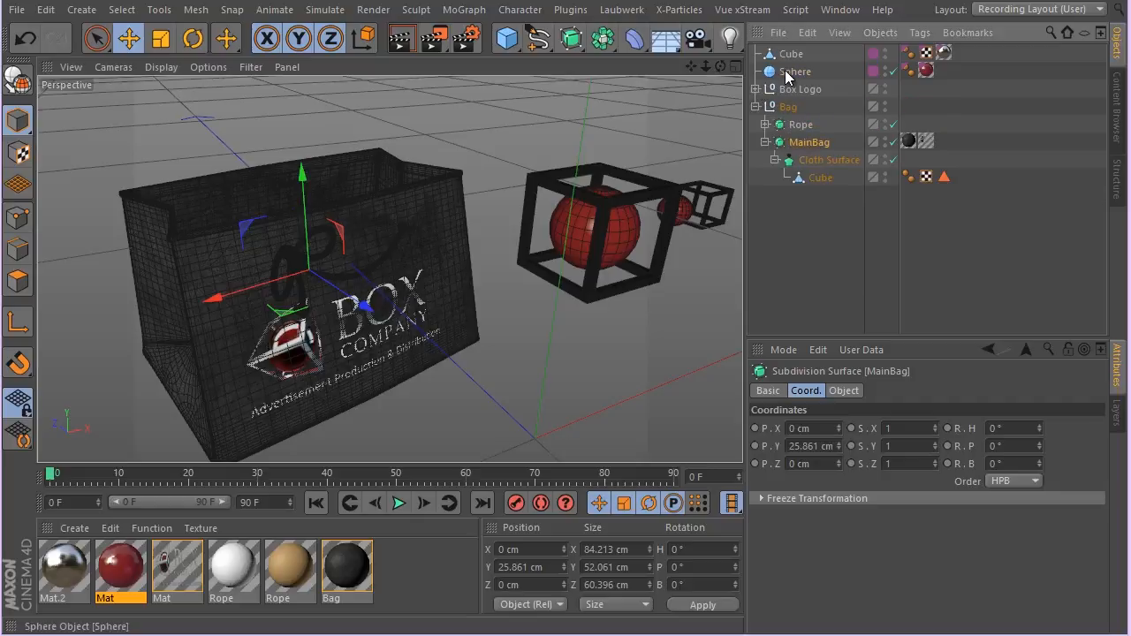
left_click(787, 74)
double_click(791, 72)
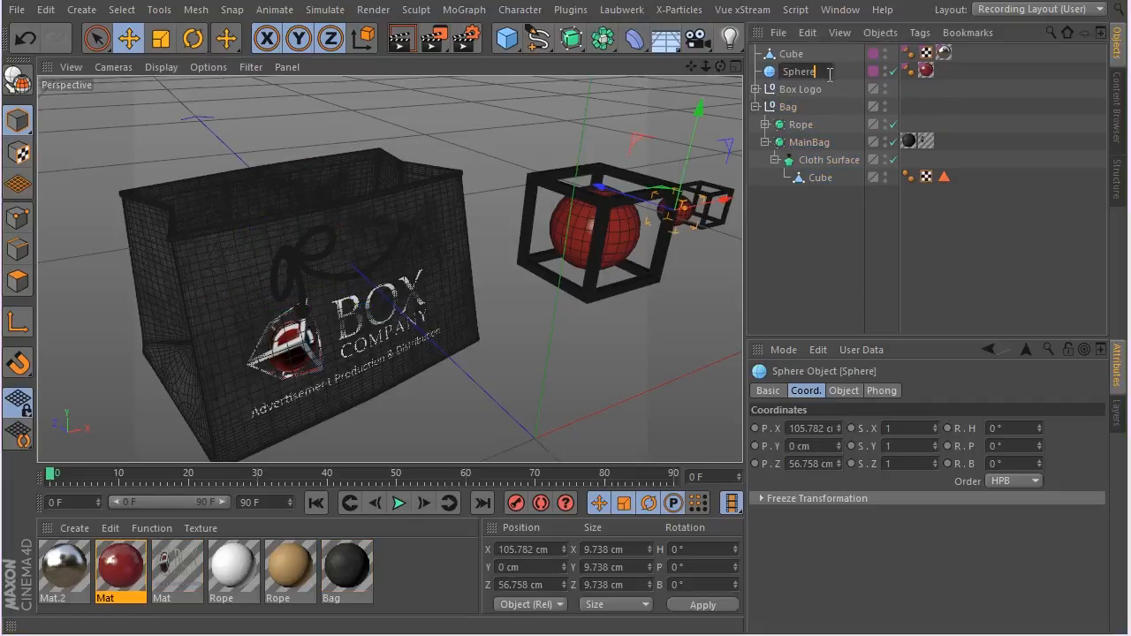
type("to t")
type("ill th")
type("e bag")
key("shift+Left")
key("shift+Left")
key("shift+Left")
key("shift+Left")
key("shift+Left")
key("shift+Left")
key("shift+Left")
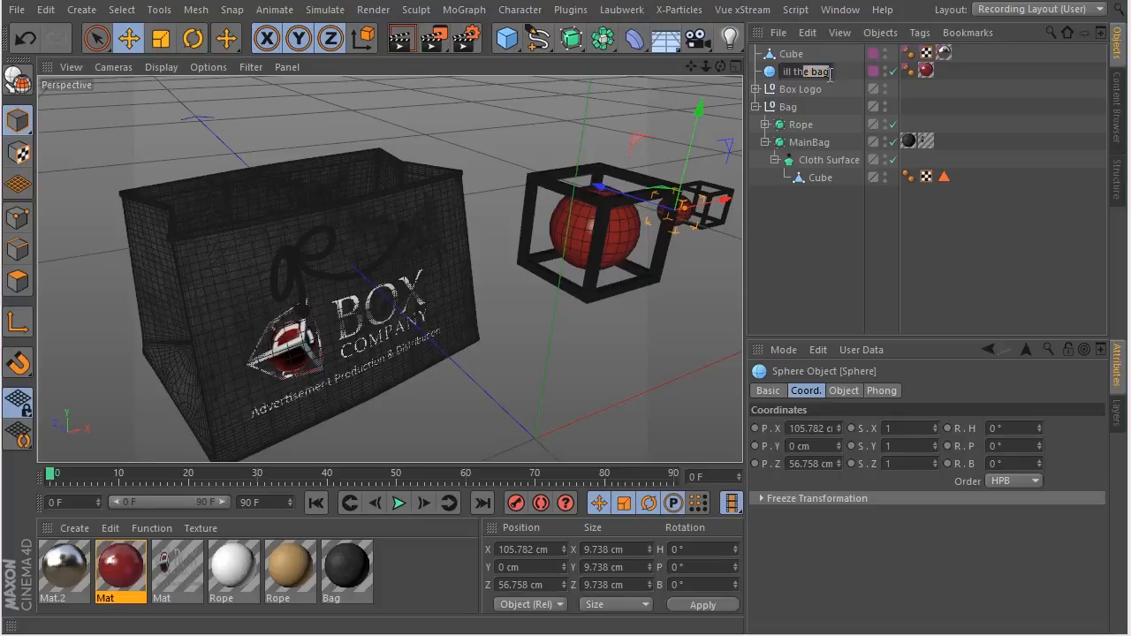
key("shift+Left")
key("shift+Left")
key("shift+Left")
key("shift+Left")
key("shift+Left")
key("shift+Left")
key("shift+Left")
key("shift+Left")
key("ctrl+c")
key("Return")
- Rename the small top-level Cube to "Cube to fill the bag", reusing the copied words
left_click(792, 55)
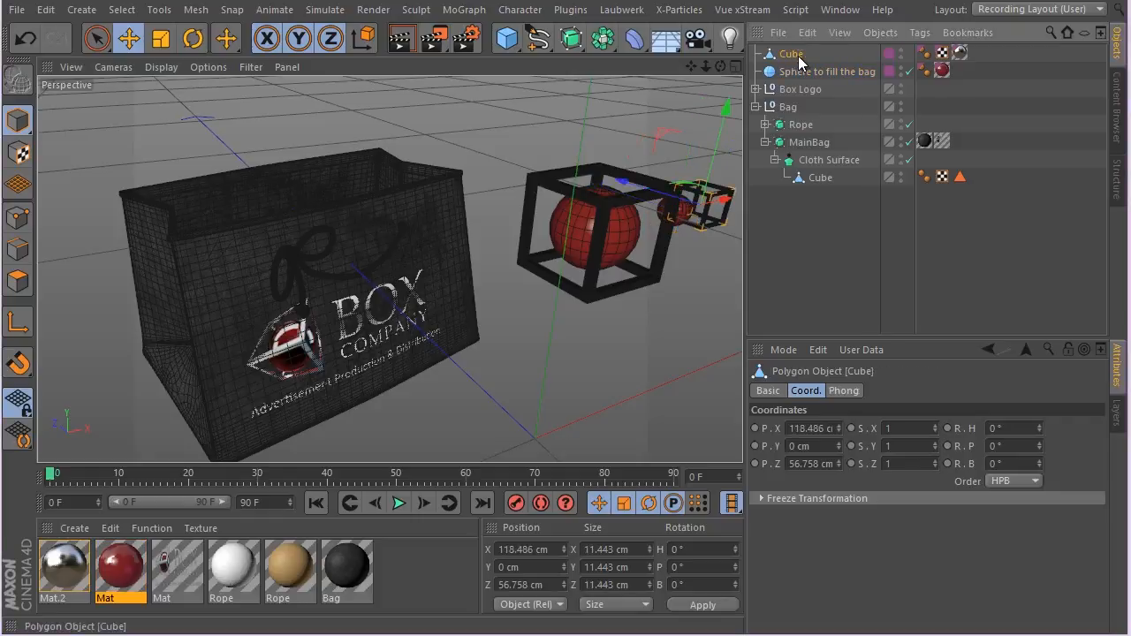
double_click(793, 55)
key("End")
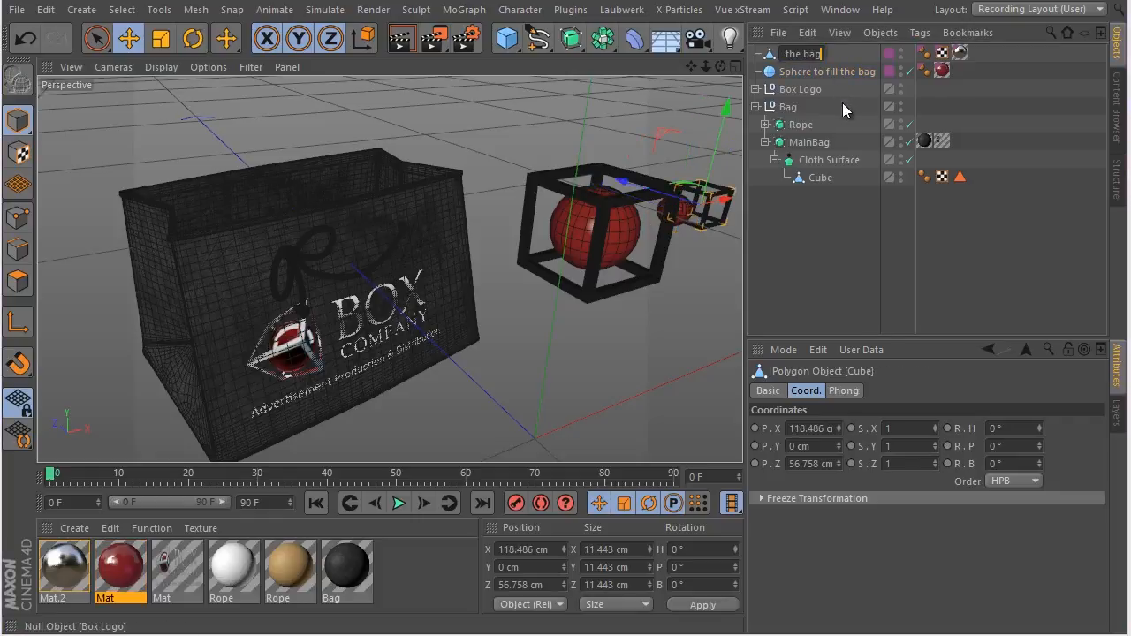
key("ctrl+v")
key("Return")
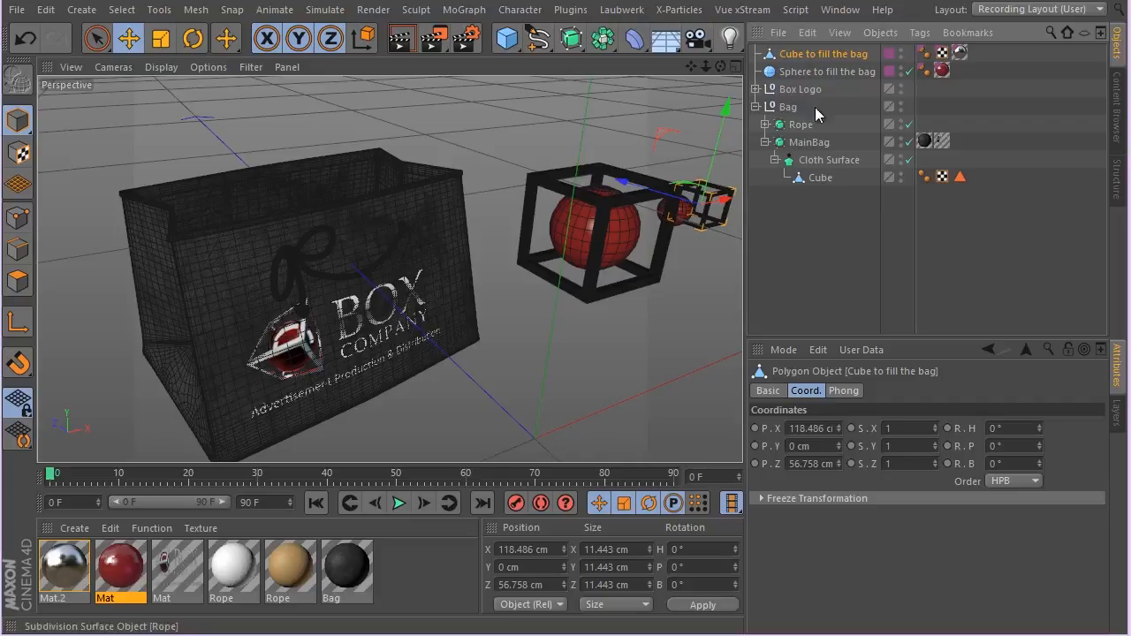
- Group Box Logo, Sphere to fill the bag and Cube to fill the bag under one null
left_click(798, 89)
left_click(804, 55, "shift")
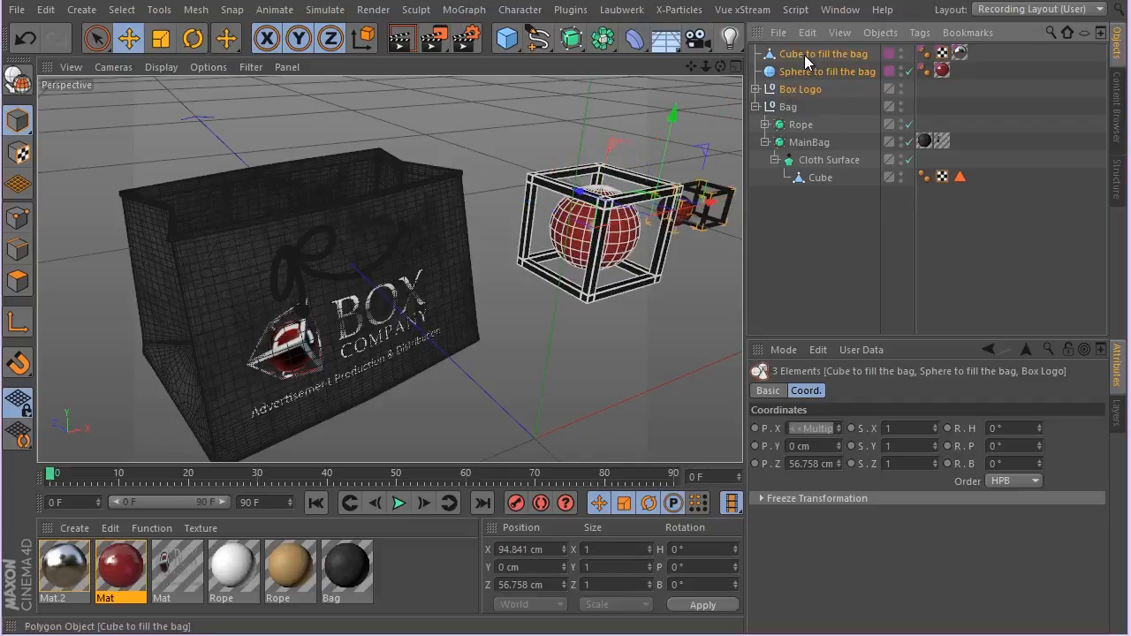
key("alt+g")
- Rename the new group null to "Elwements for second dynamic simulation"
double_click(804, 55)
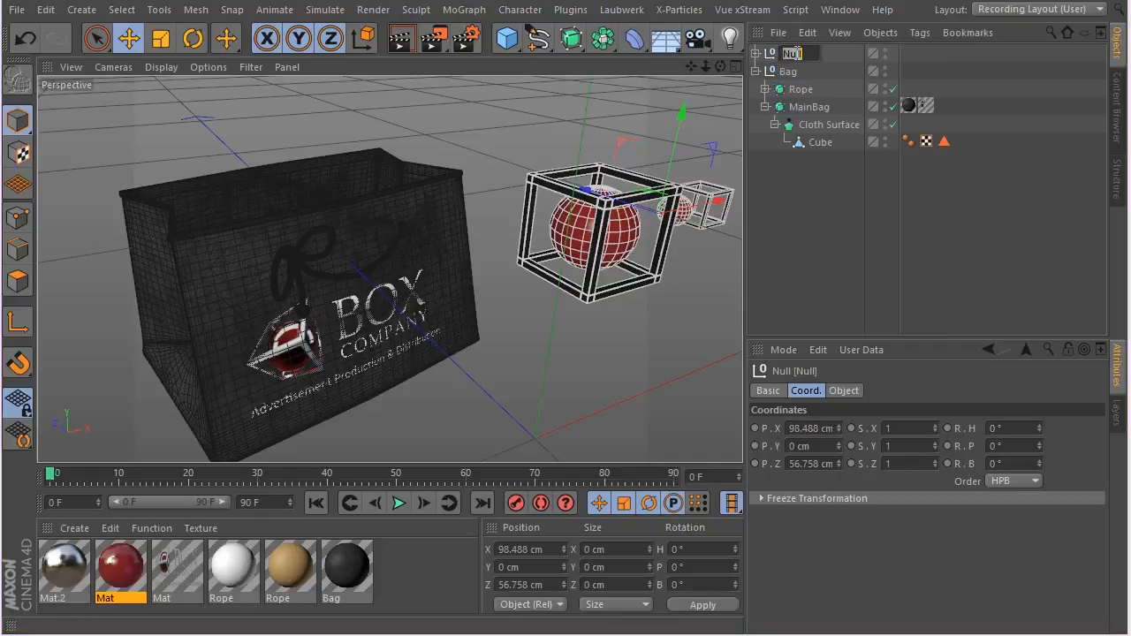
type("Elements for swe")
key("BackSpace")
key("BackSpace")
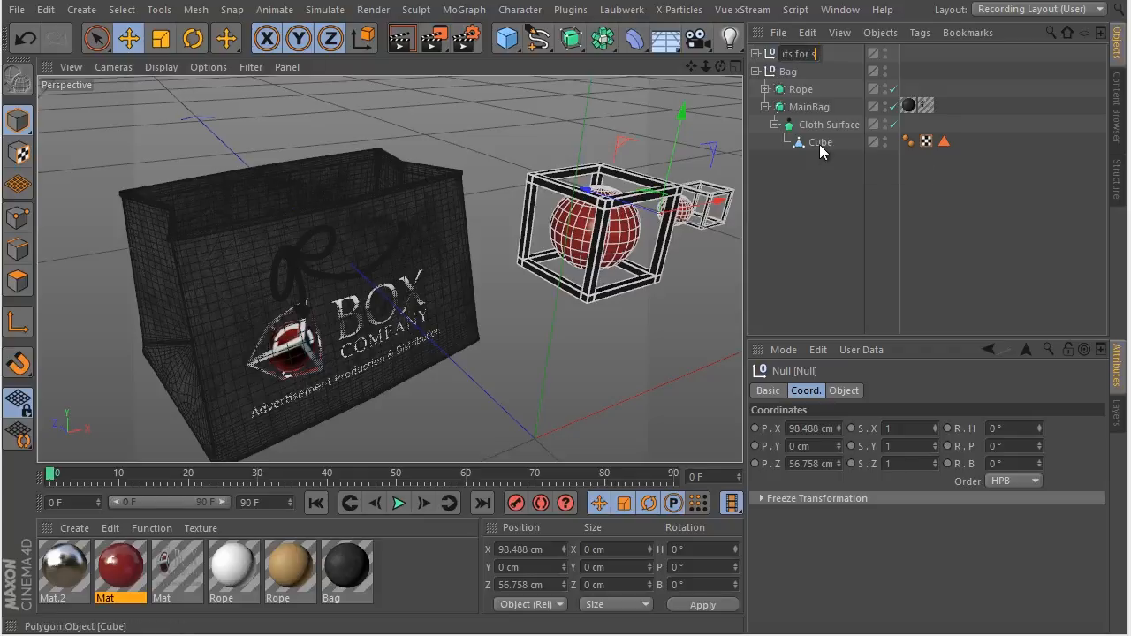
type("econd dynam")
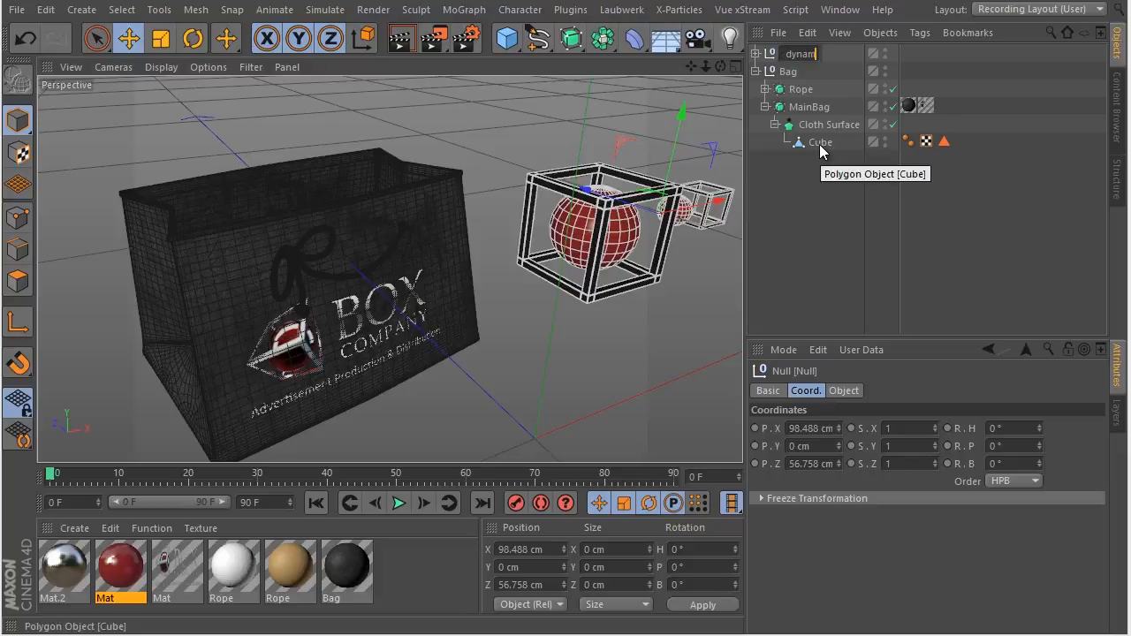
type("ic sa")
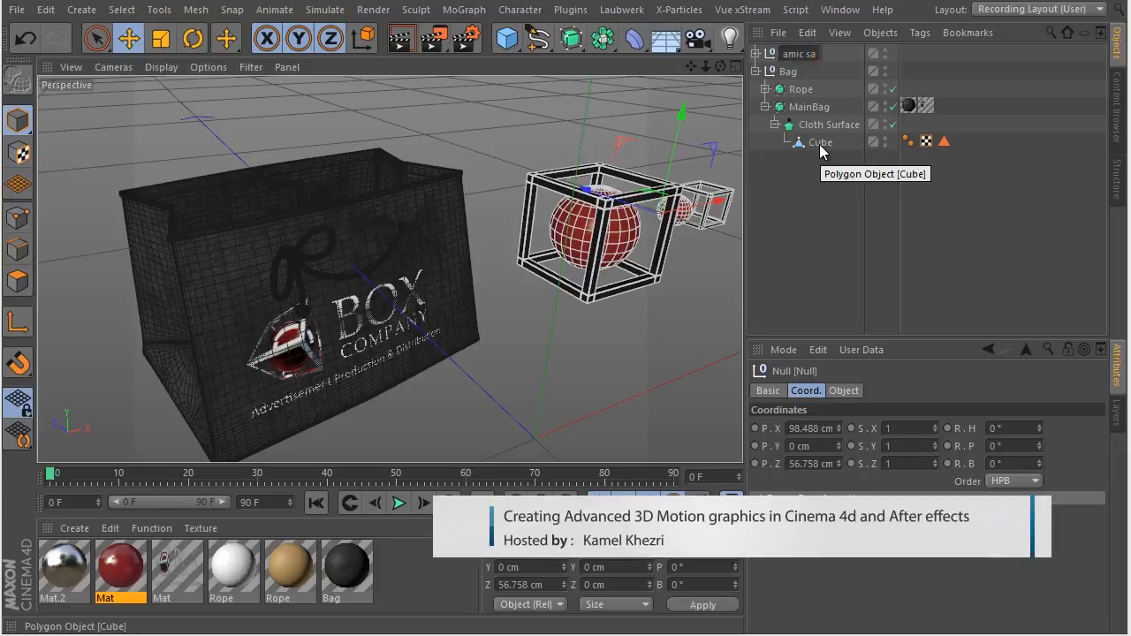
type("mu")
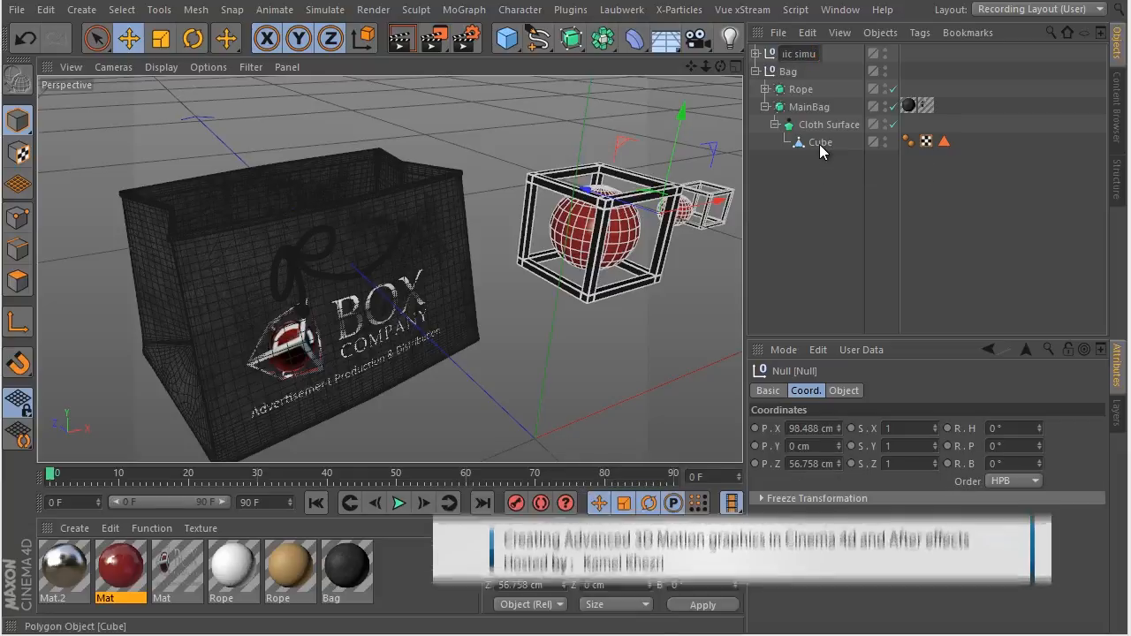
type("lation")
key("Return")
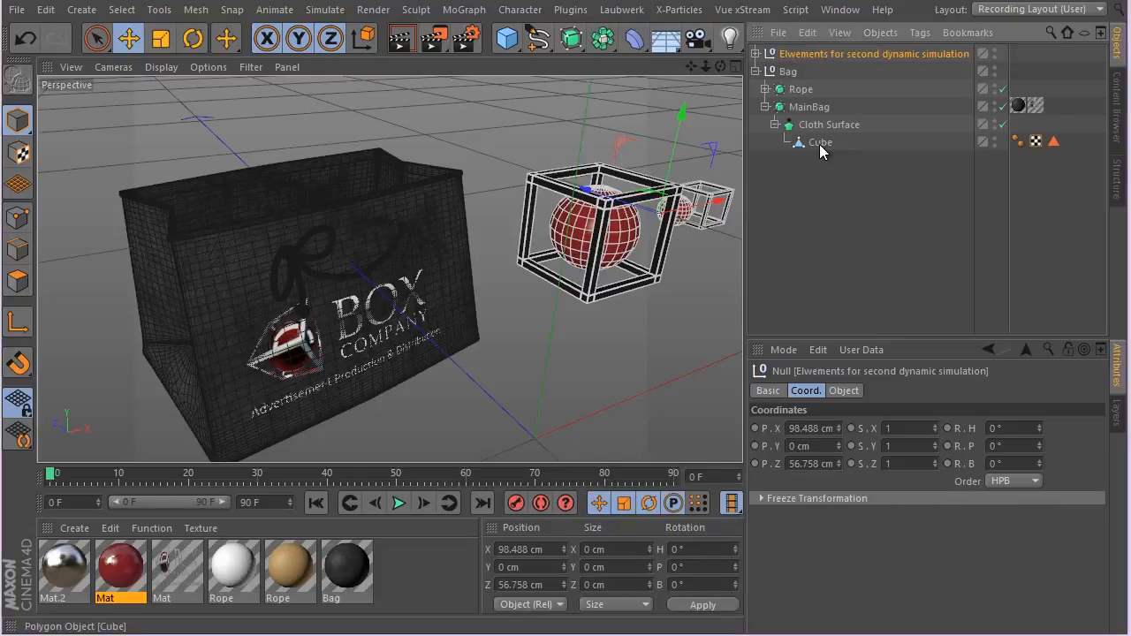
- Copy the simulation elements group into the open living-room project and save that project
left_click(808, 32)
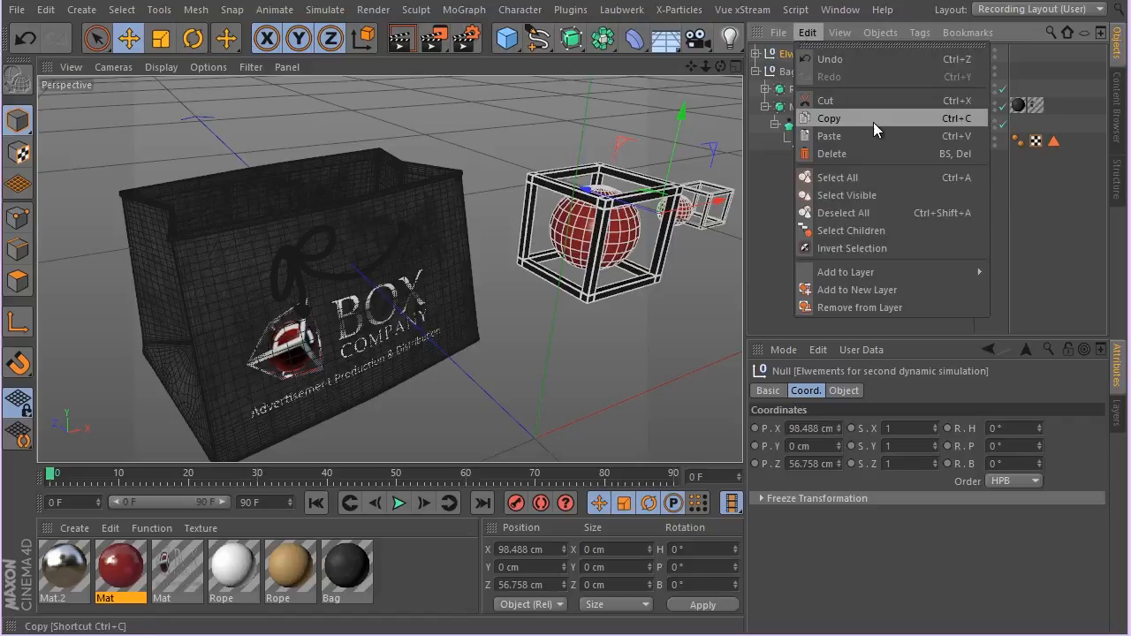
left_click(864, 116)
left_click(859, 10)
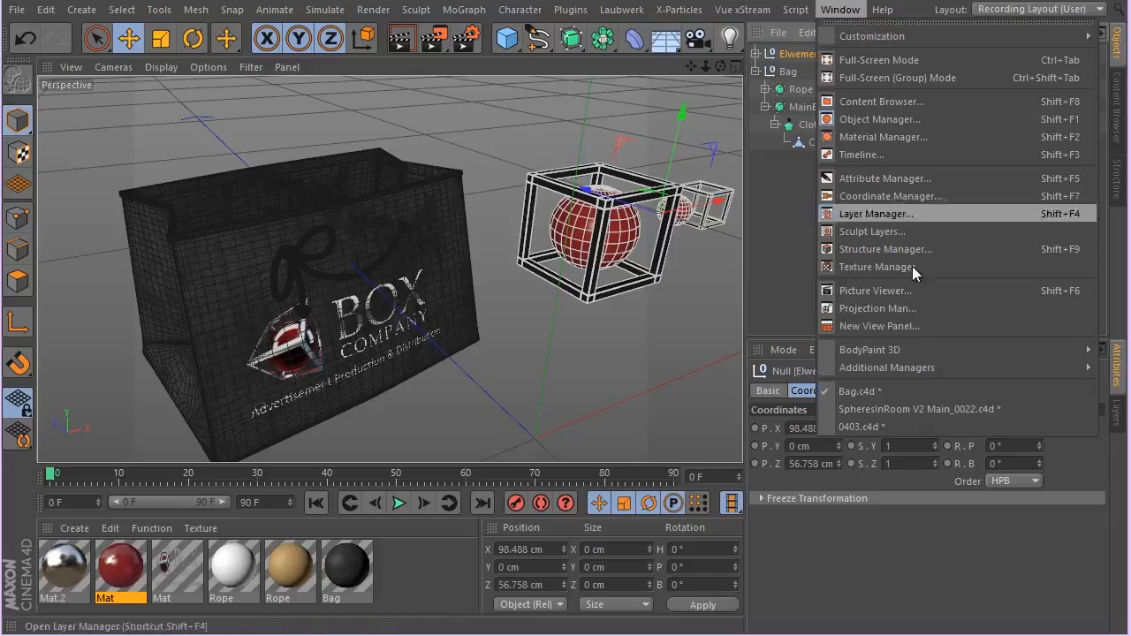
left_click(913, 420)
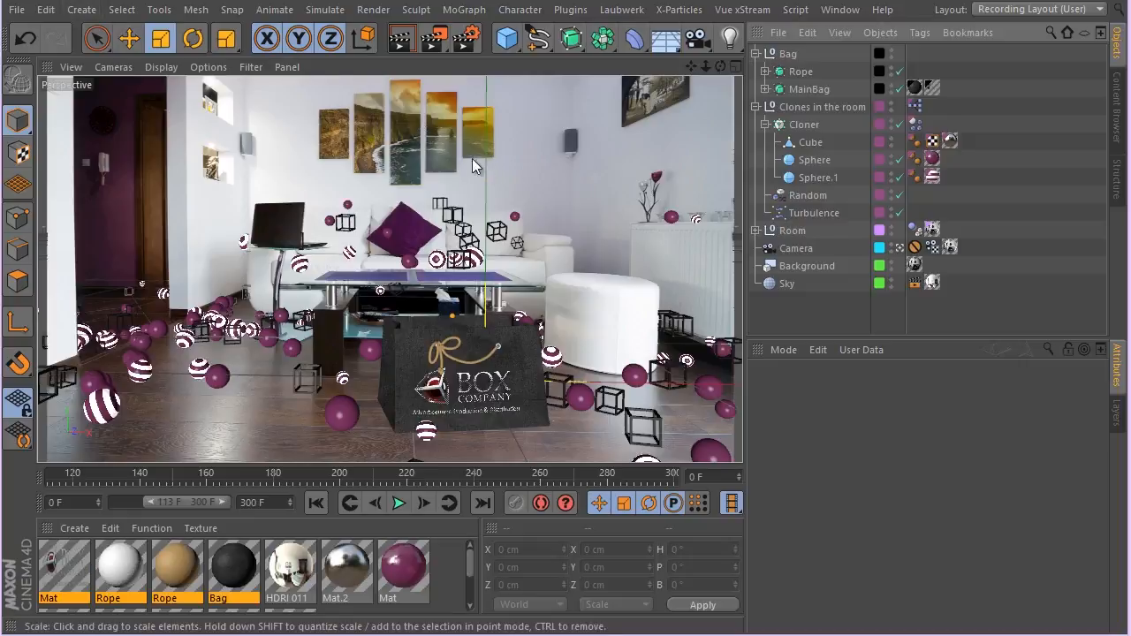
key("ctrl+v")
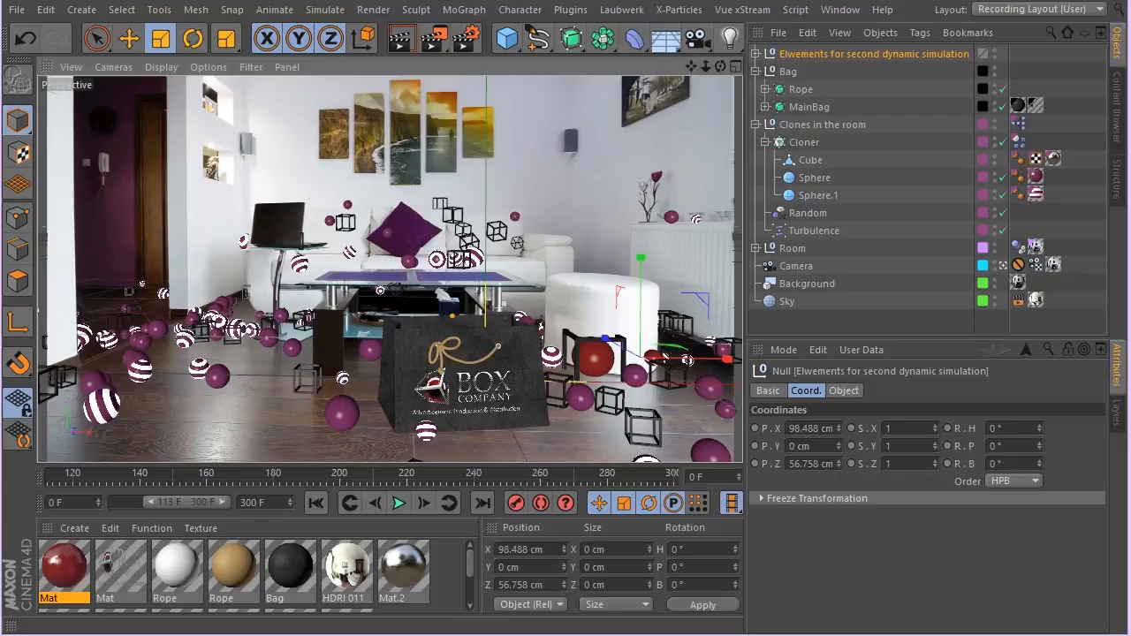
left_click(16, 9)
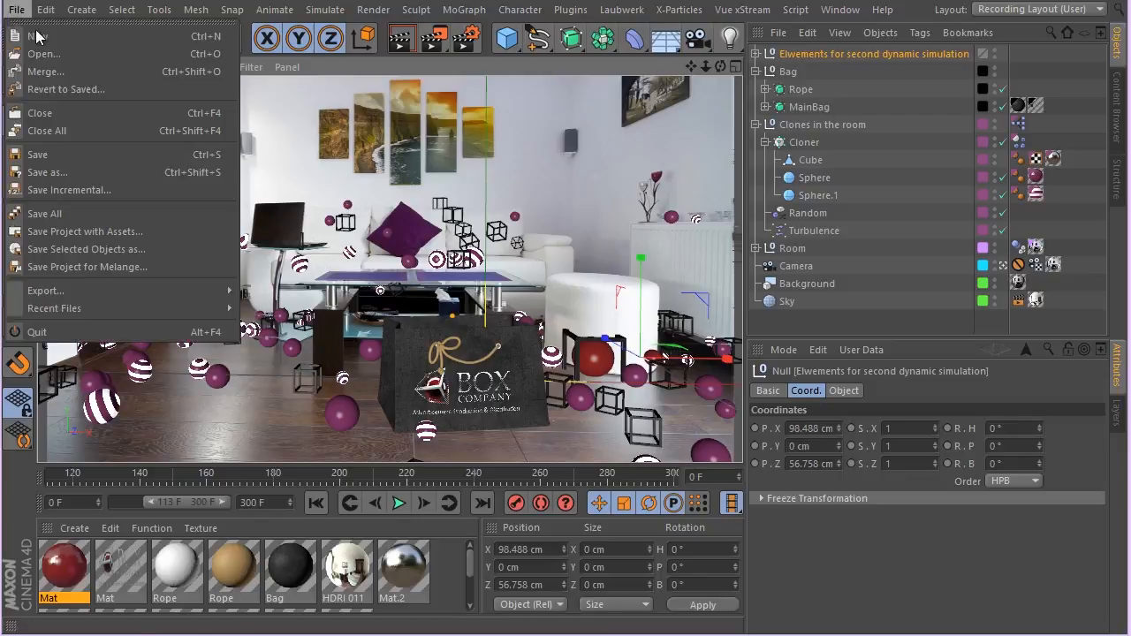
left_click(141, 160)
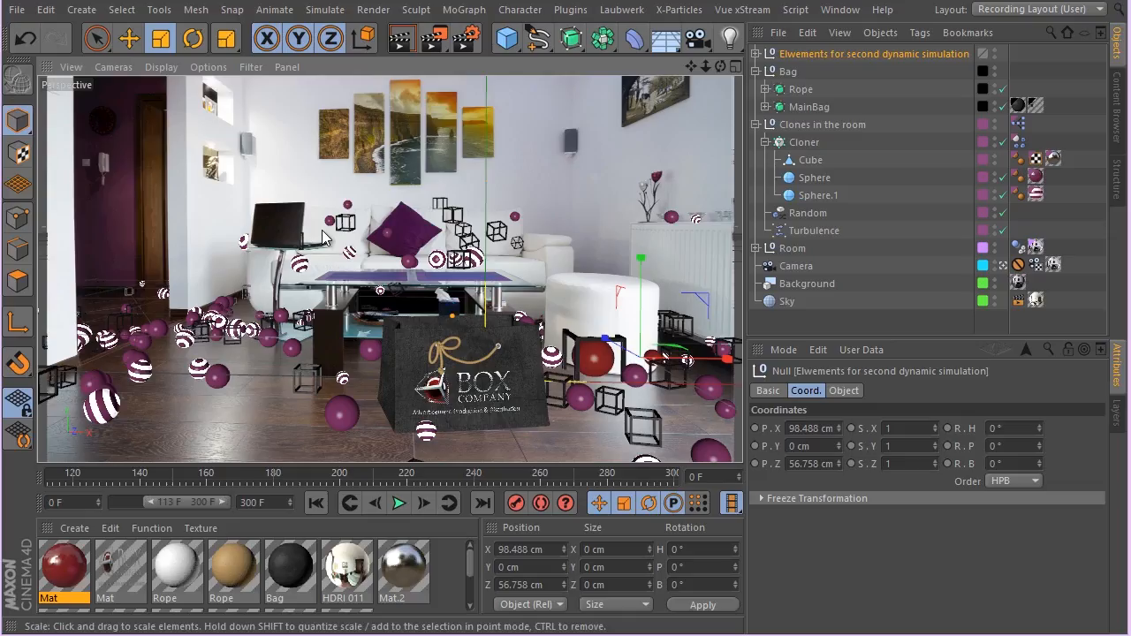